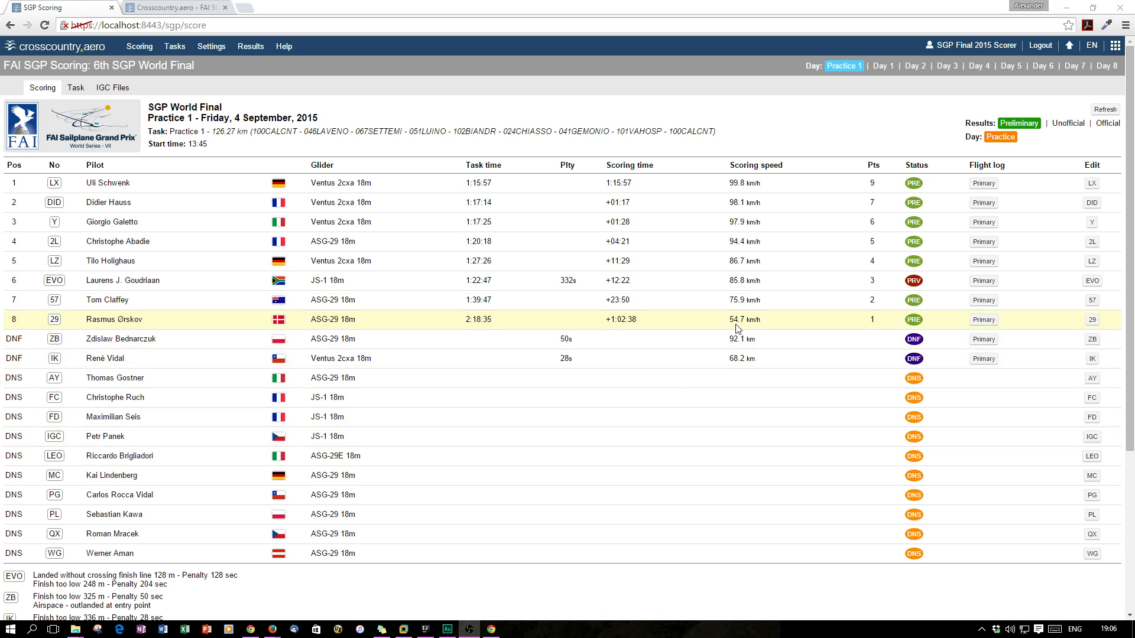
Open Day 1 (Saturday, 5 September 2015) and set the race day to cancelled.
left_click(878, 67)
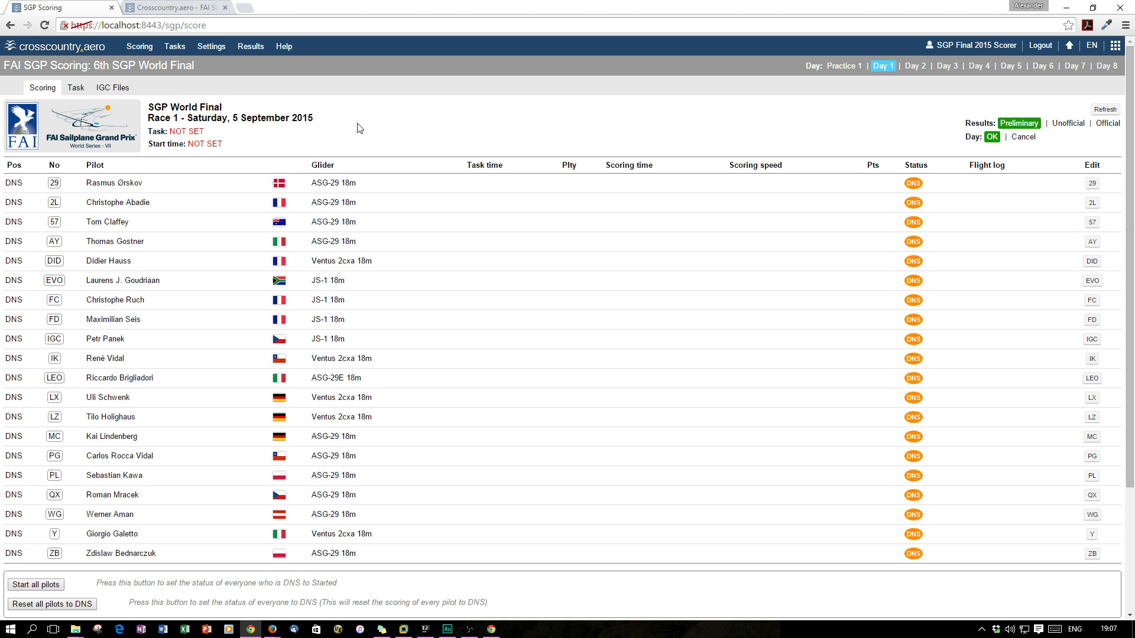
left_click(1022, 138)
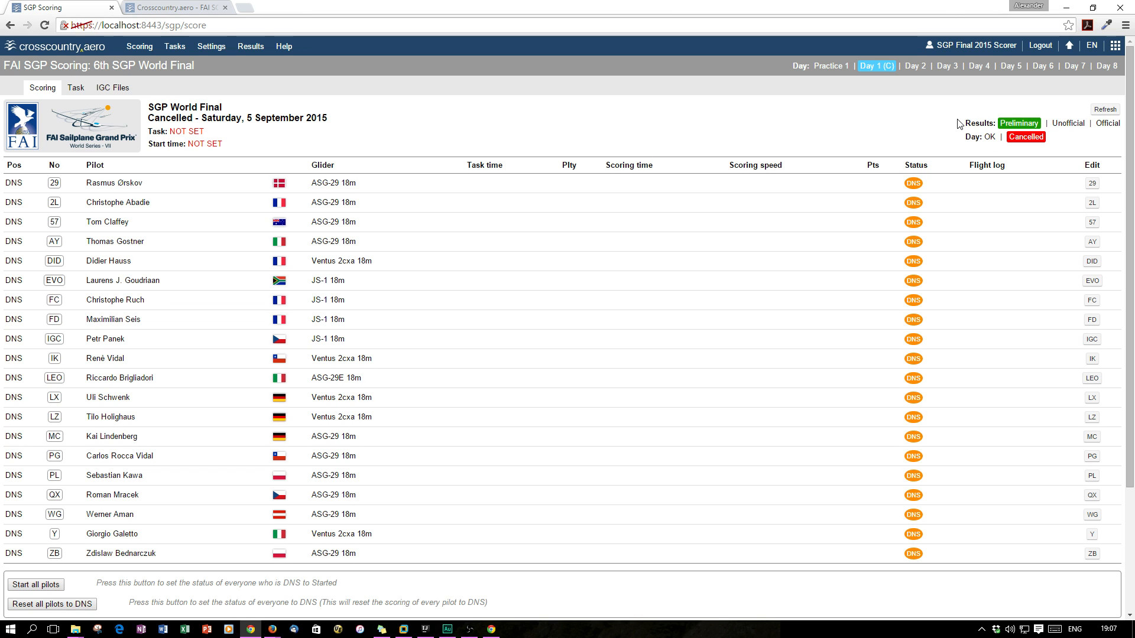
Open Day 2 and review its task map, turnpoints and altitude limits before returning to the scoring table.
left_click(920, 69)
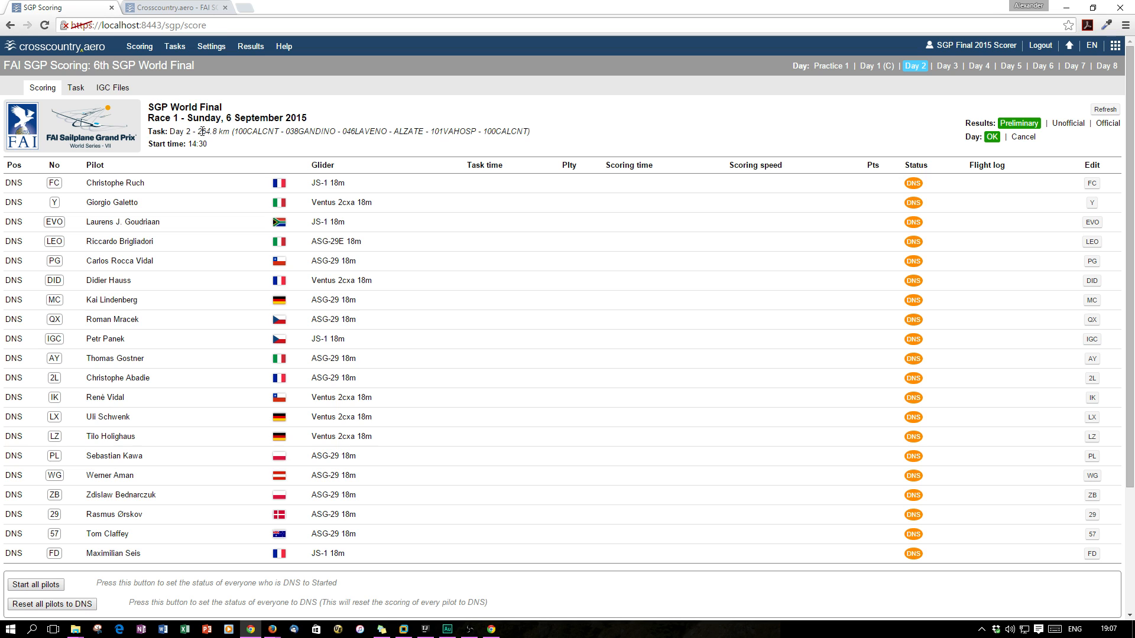
scroll(625, 409, "down", 1)
scroll(625, 409, "up", 1)
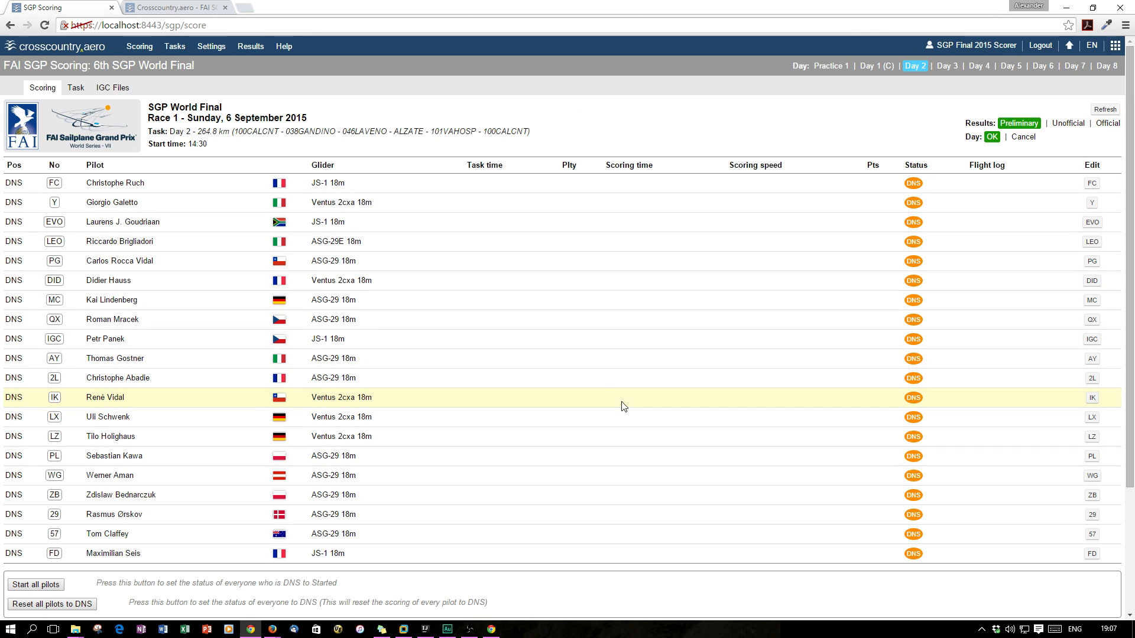
left_click(73, 90)
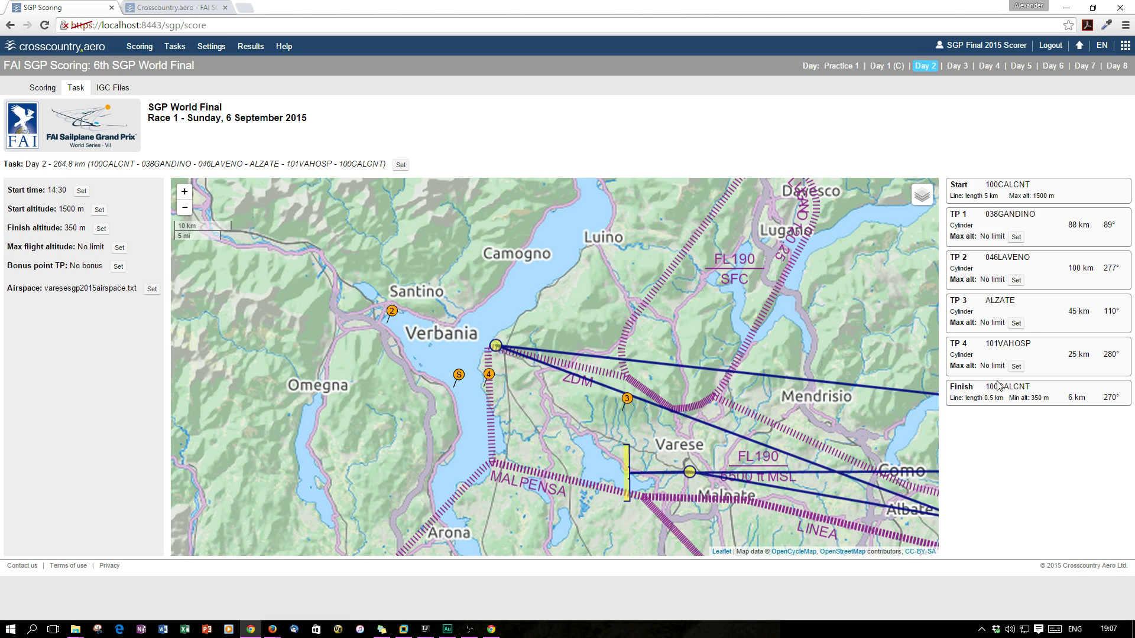
left_click(42, 89)
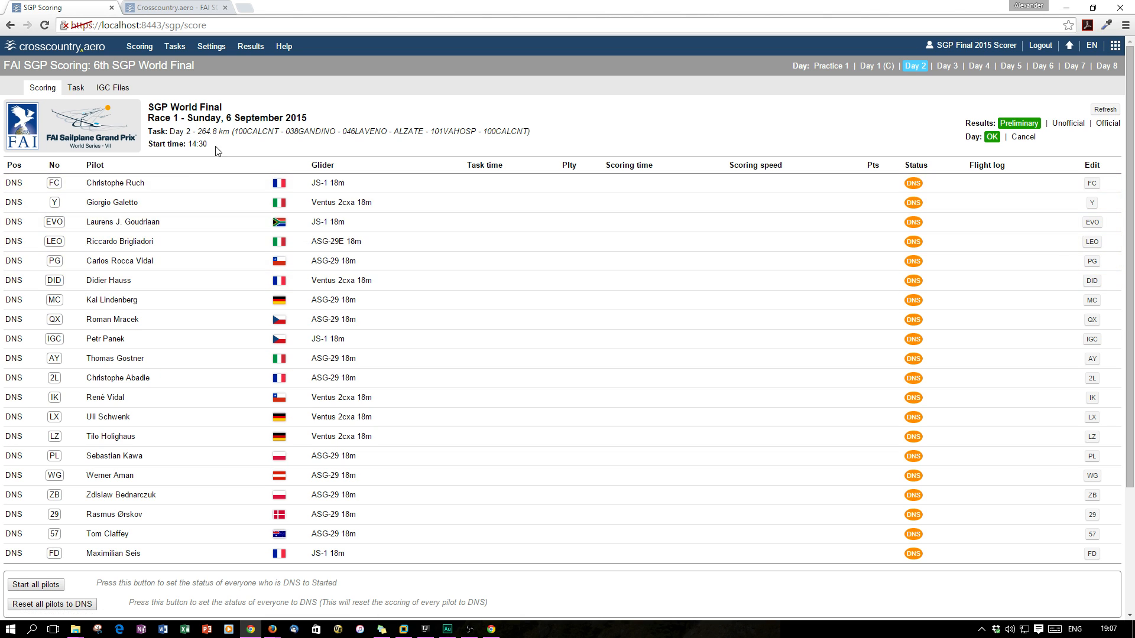
Close the old results page, open the current results in a separate tab and look through the Race 1 preliminary classification.
left_click(224, 8)
middle_click(245, 52)
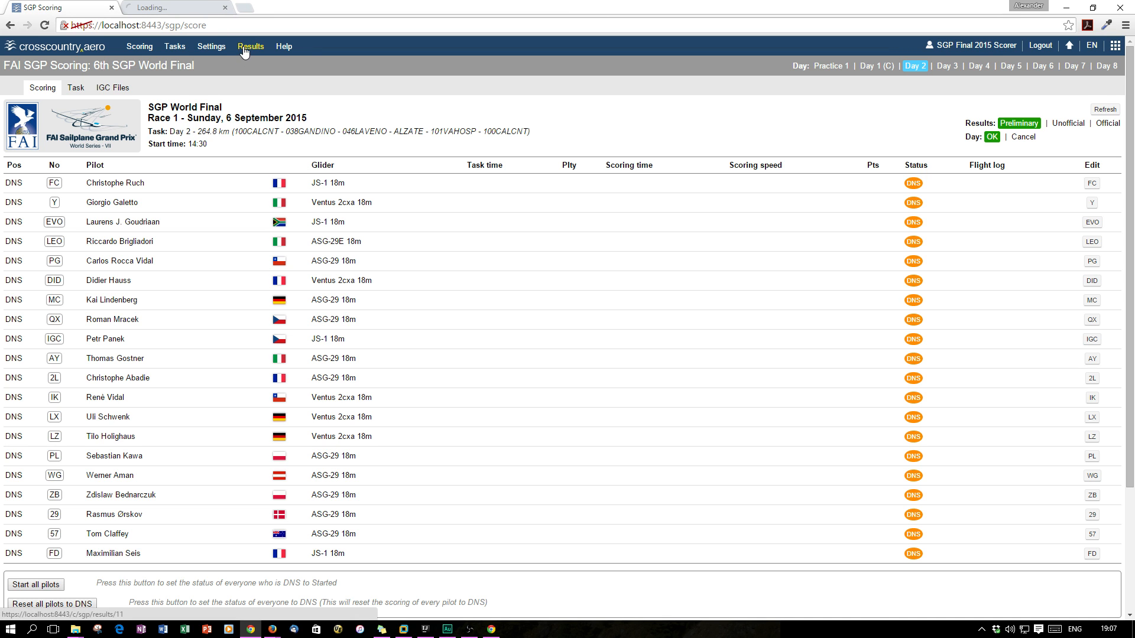
left_click(177, 8)
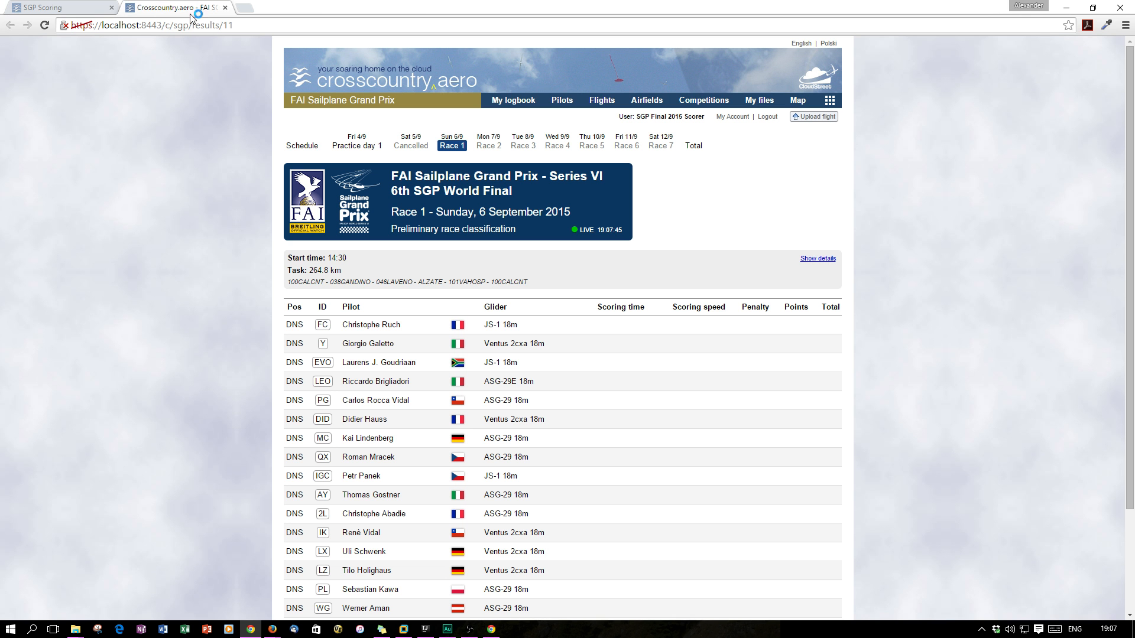
scroll(81, 199, "down", 1)
scroll(80, 198, "up", 1)
scroll(83, 201, "down", 3)
scroll(91, 210, "up", 3)
scroll(946, 346, "down", 3)
scroll(947, 345, "up", 3)
scroll(958, 298, "down", 2)
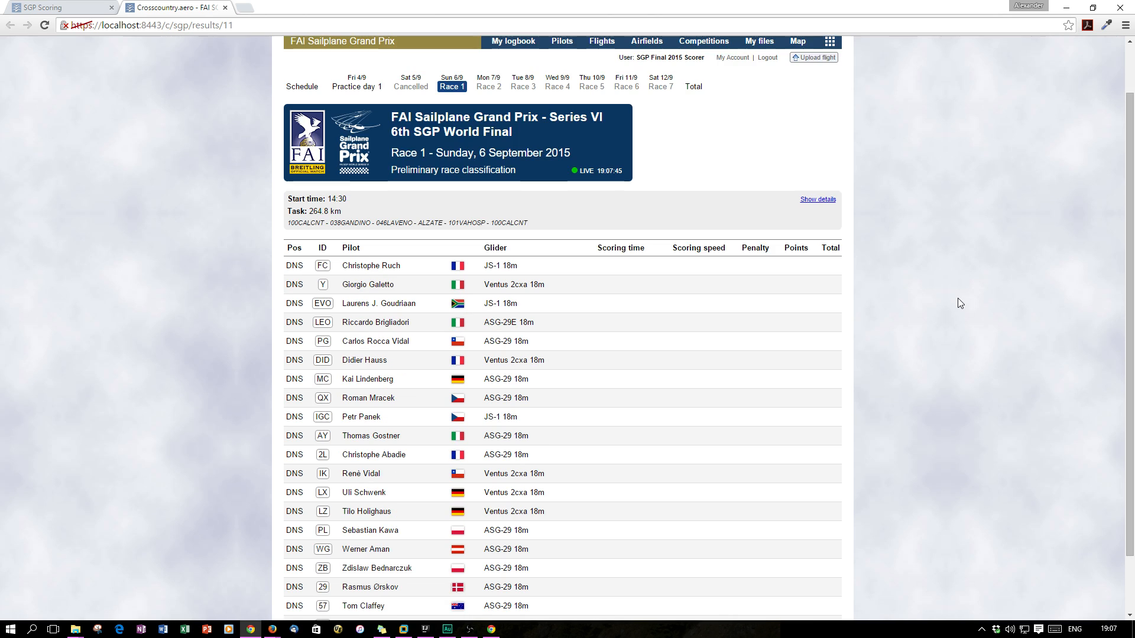
scroll(957, 301, "up", 2)
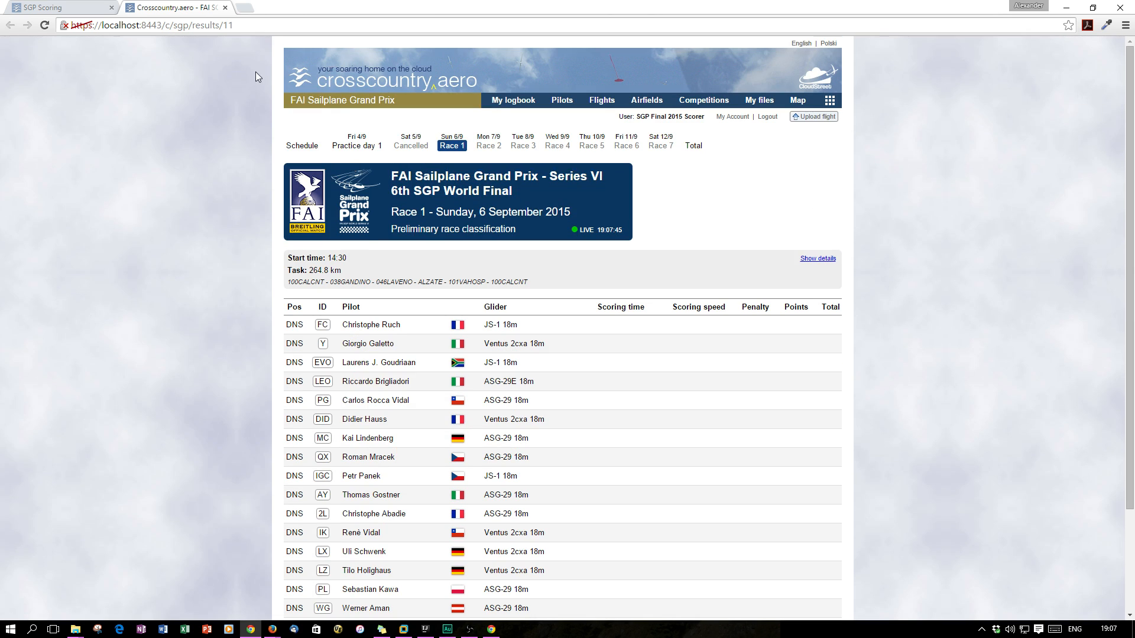
scroll(977, 292, "down", 2)
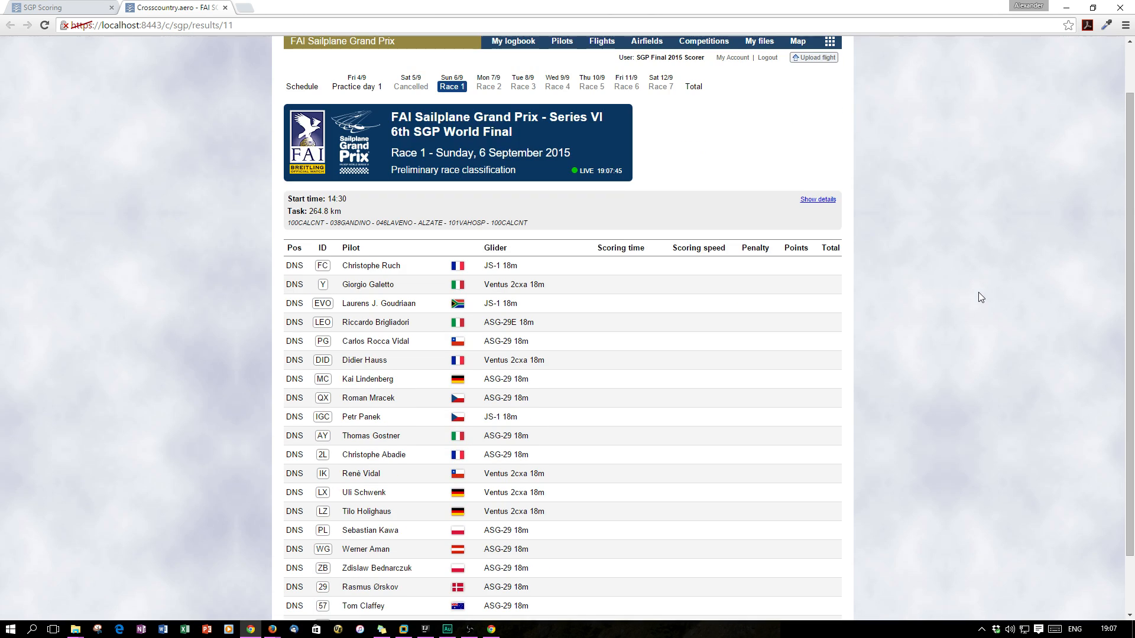
scroll(977, 292, "up", 2)
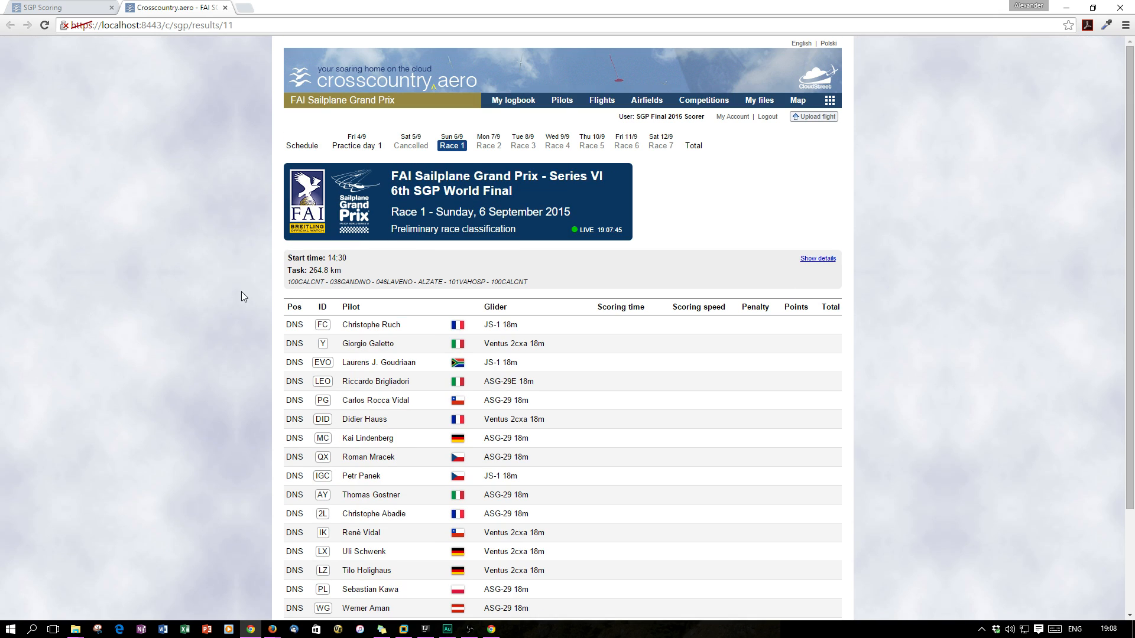
Show the Race 1 task details on the results page, examine the map and turnpoint list, and hide them again.
left_click(815, 260)
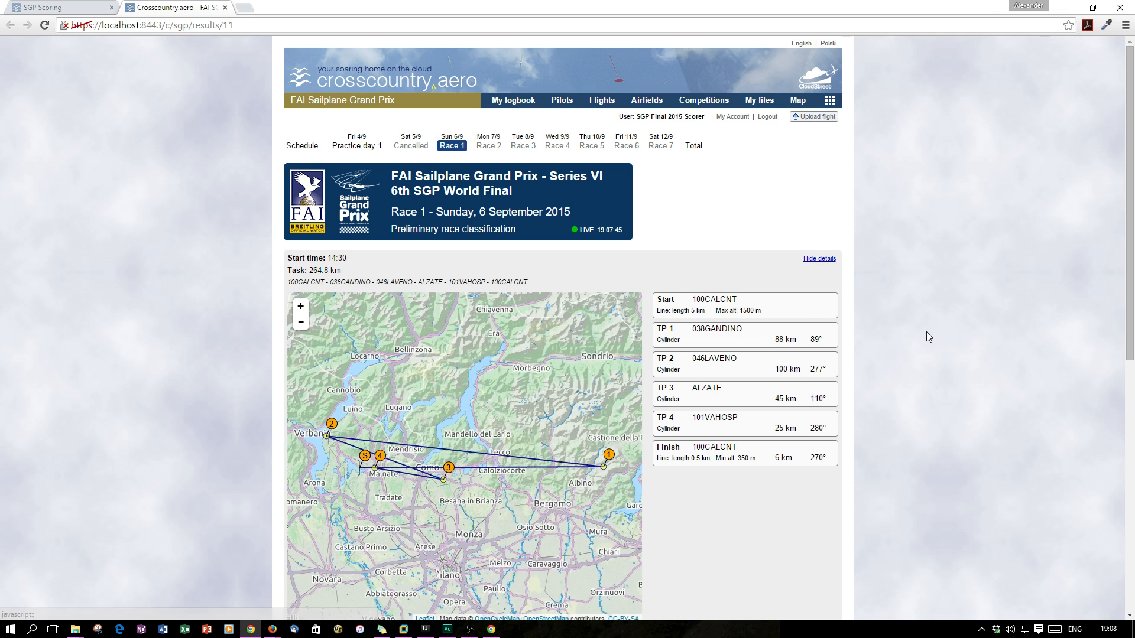
scroll(927, 331, "down", 2)
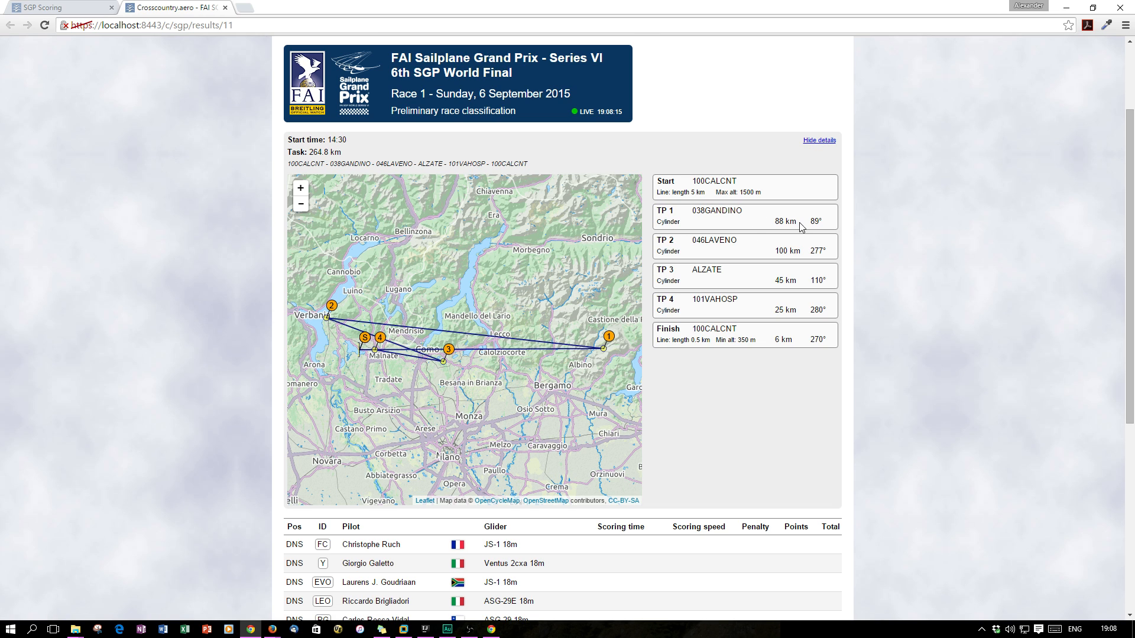
left_click(819, 141)
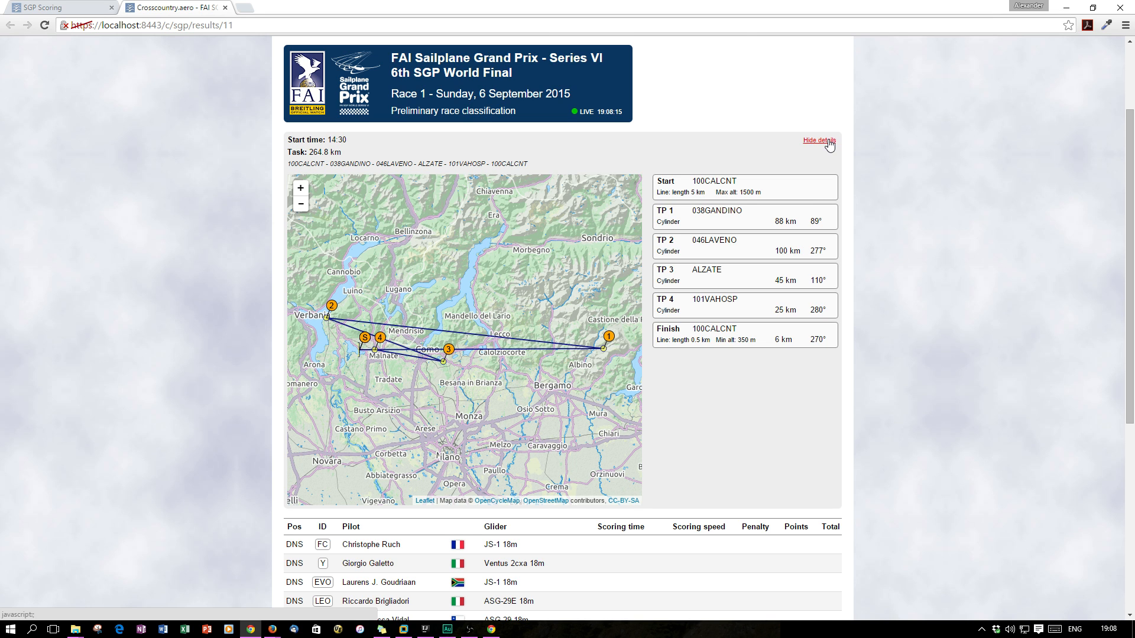
scroll(867, 173, "up", 2)
Return to the Day 2 scoring page and set all DNS pilots to started.
left_click(77, 13)
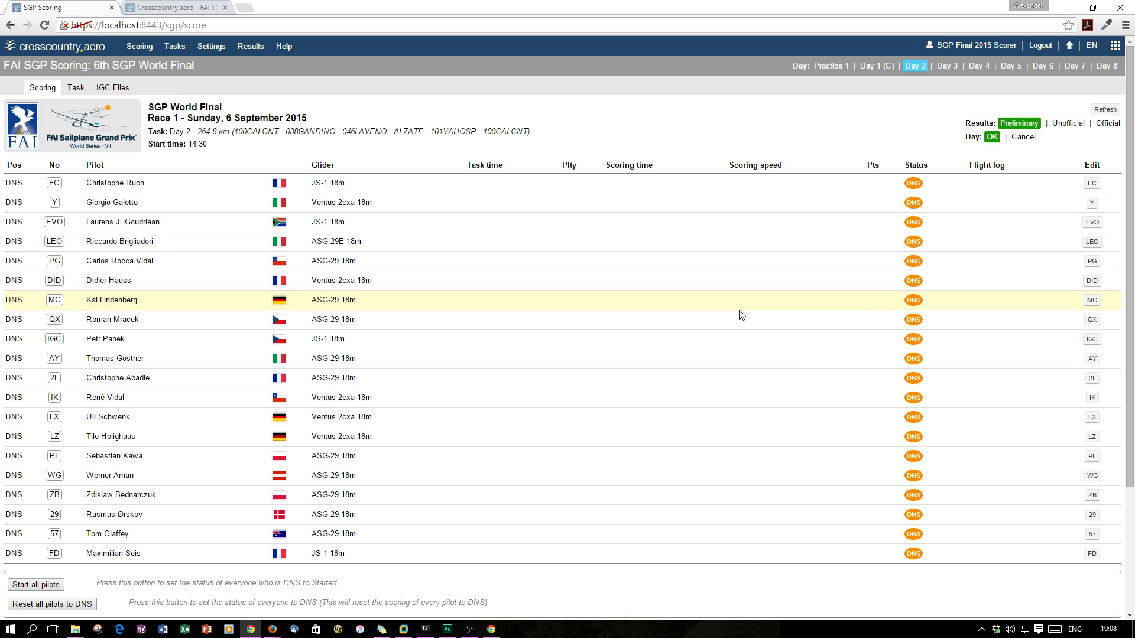
scroll(740, 315, "down", 1)
scroll(740, 315, "up", 1)
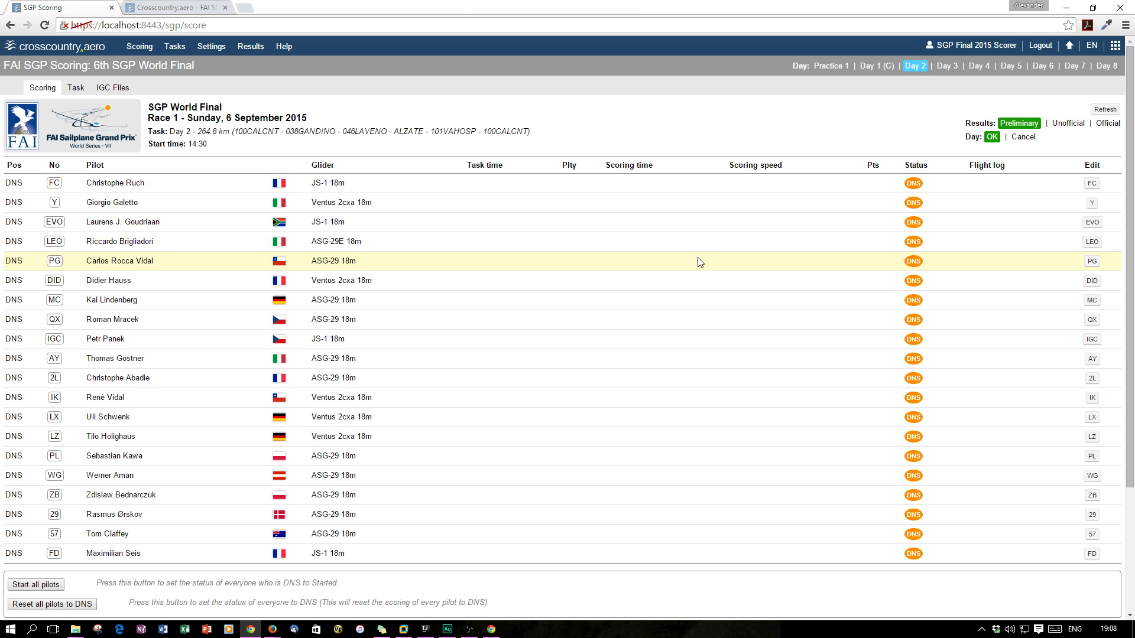
scroll(699, 259, "down", 2)
scroll(591, 332, "up", 2)
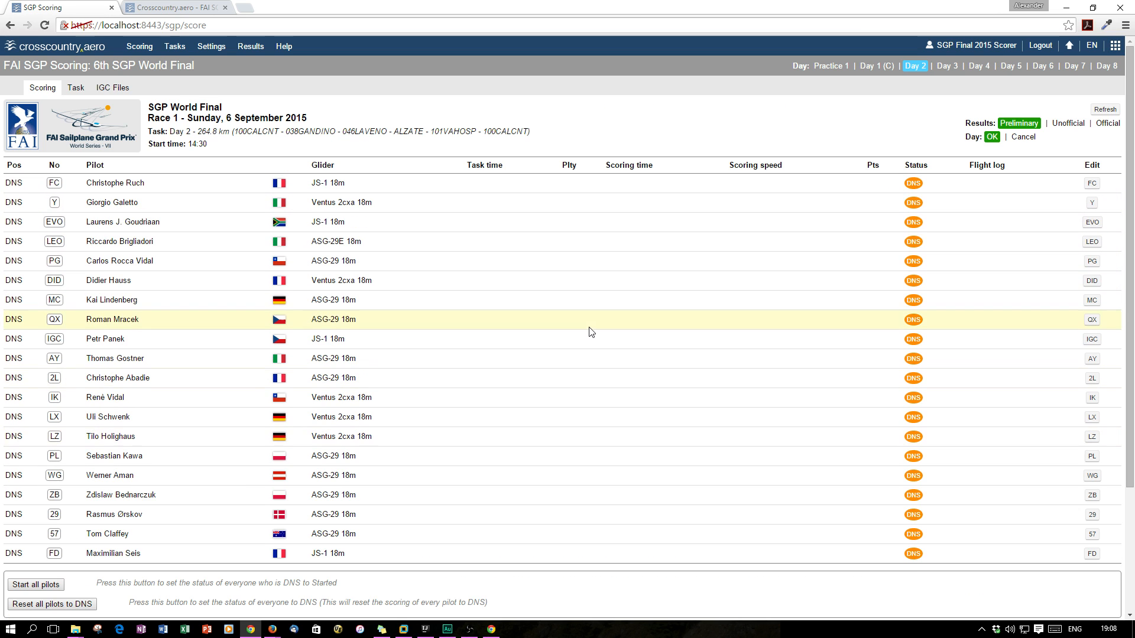
scroll(419, 447, "down", 1)
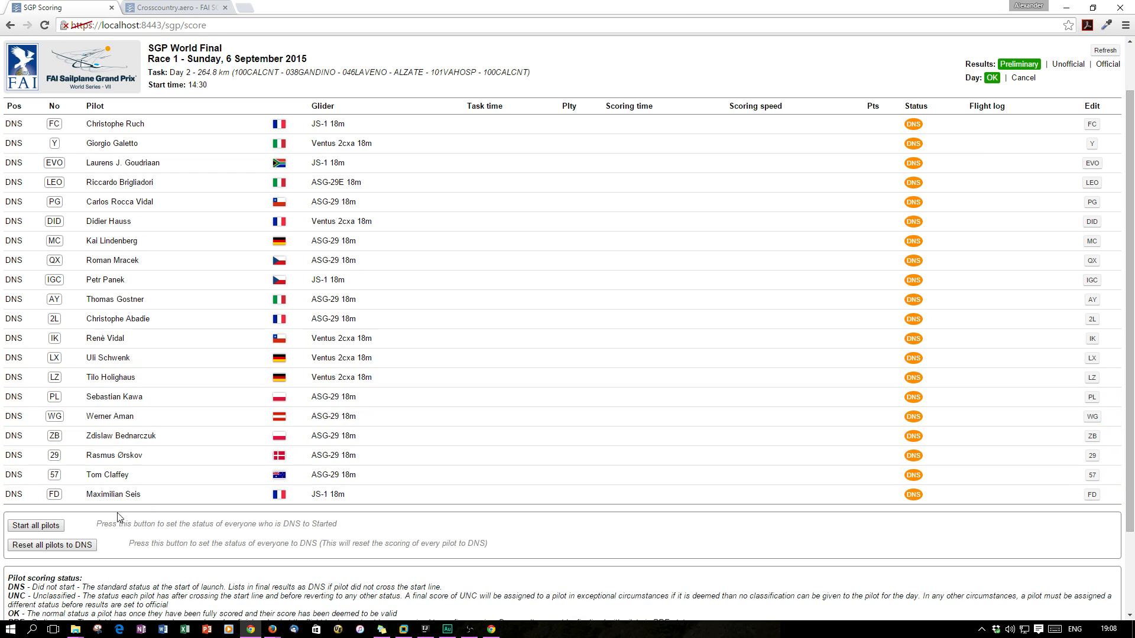
left_click(33, 531)
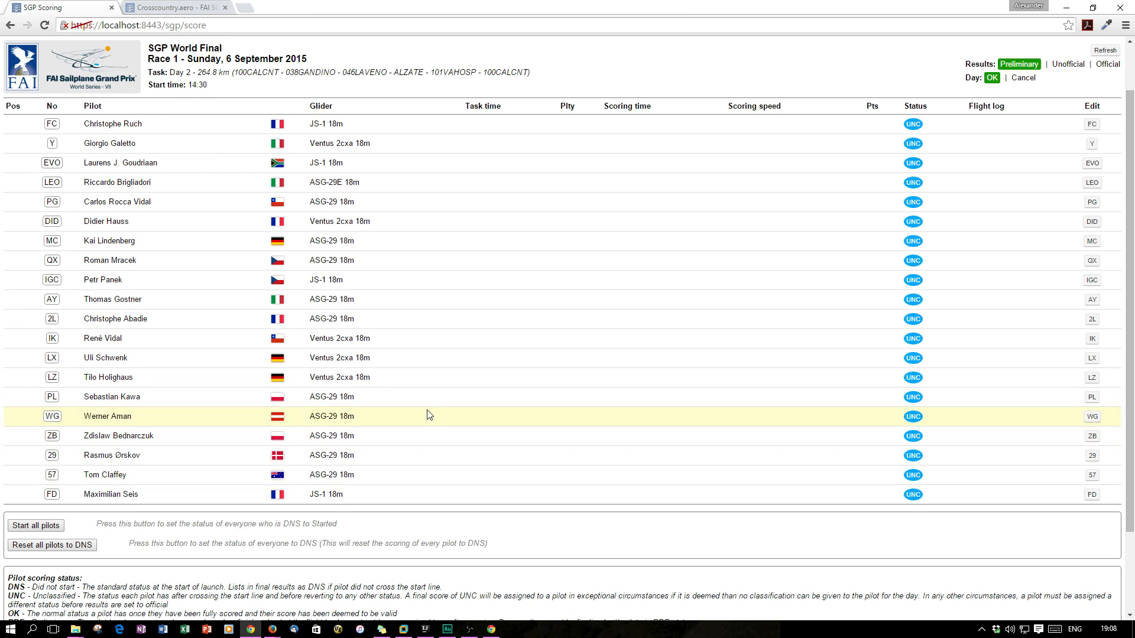
Review the updated status column and read the pilot scoring status definitions below the scoring table.
scroll(431, 411, "up", 1)
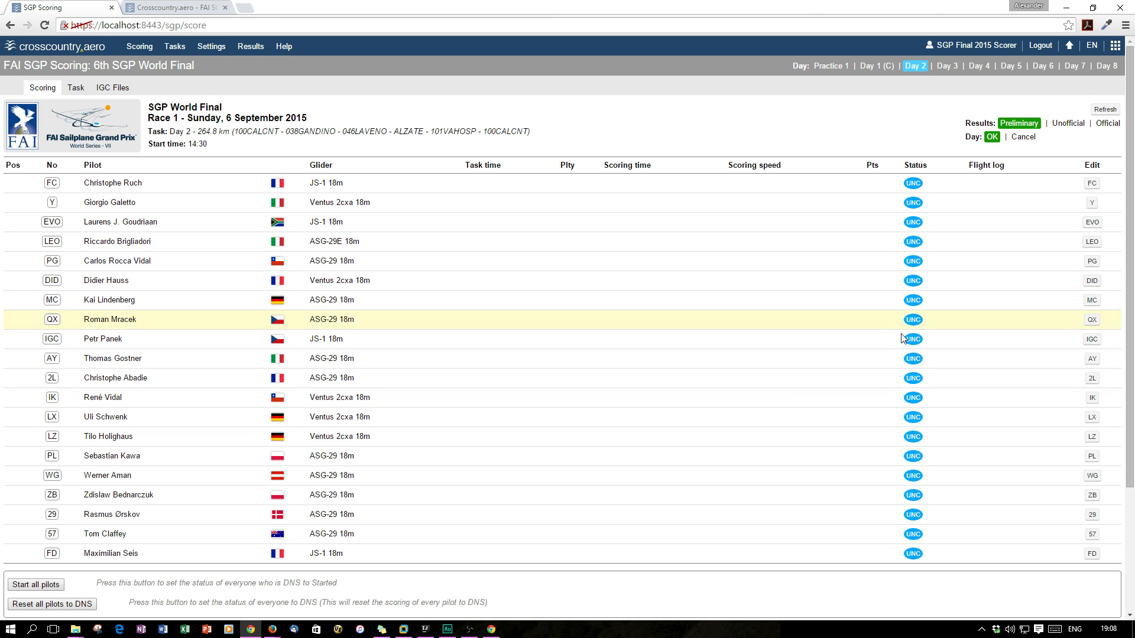
scroll(913, 544, "down", 3)
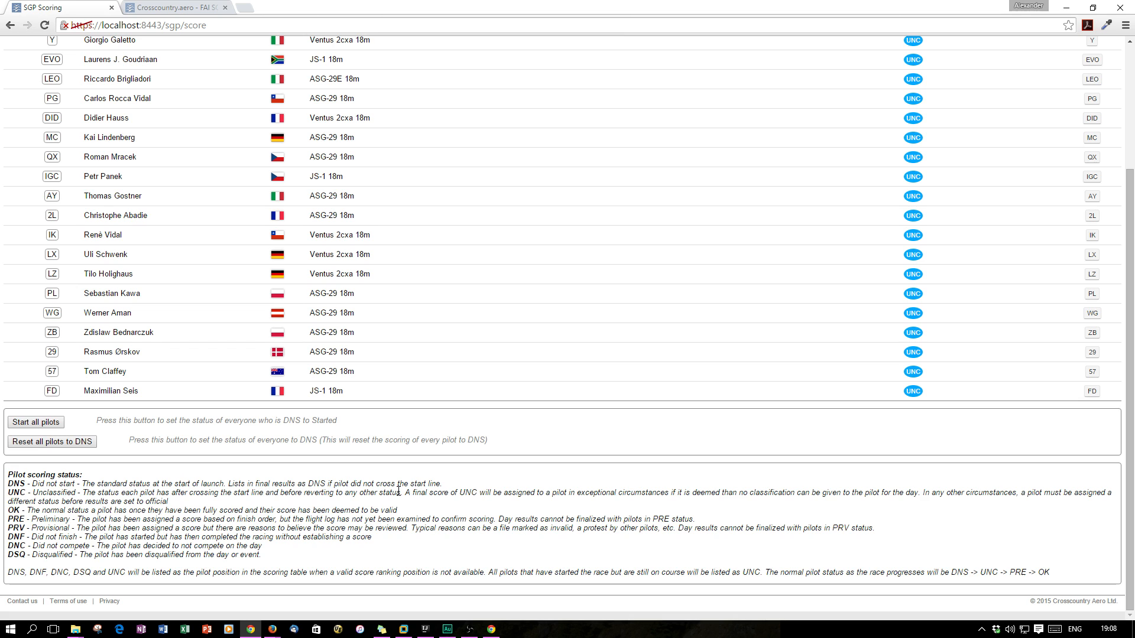
scroll(430, 494, "up", 3)
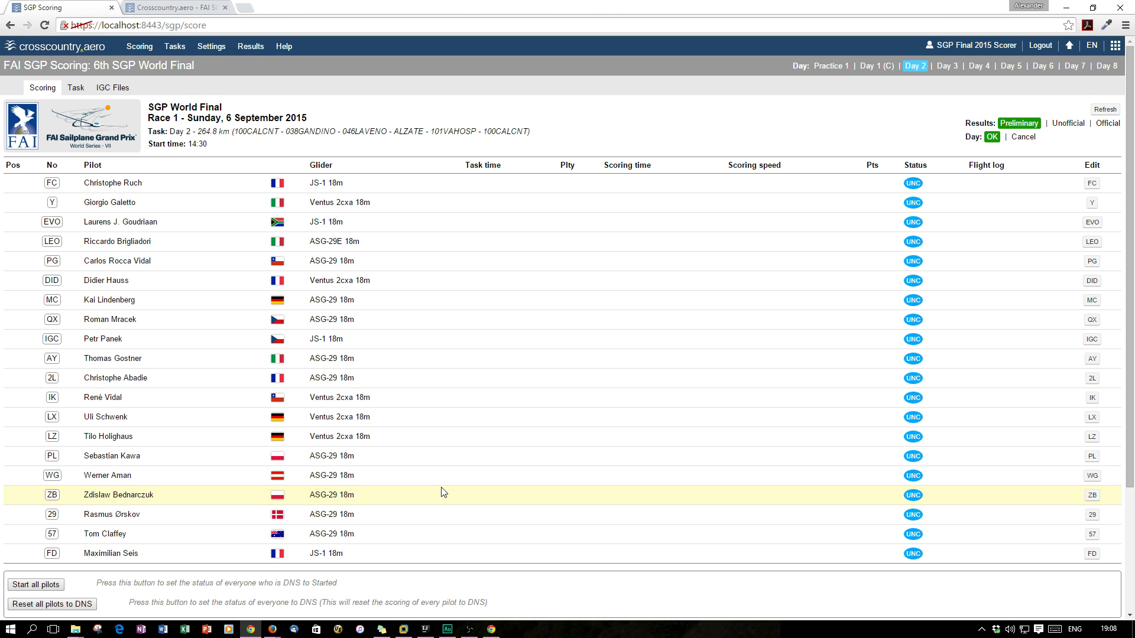
Check the pilots' positions in the Race 1 classification on the public results page.
left_click(152, 9)
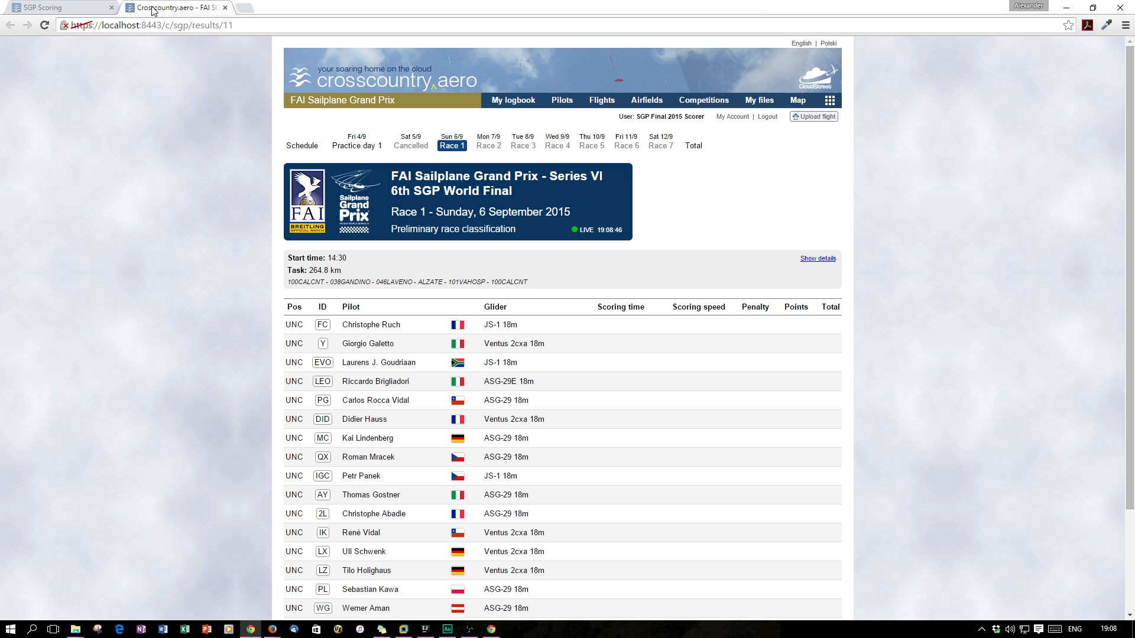
scroll(155, 264, "down", 3)
scroll(155, 264, "up", 3)
scroll(904, 291, "down", 2)
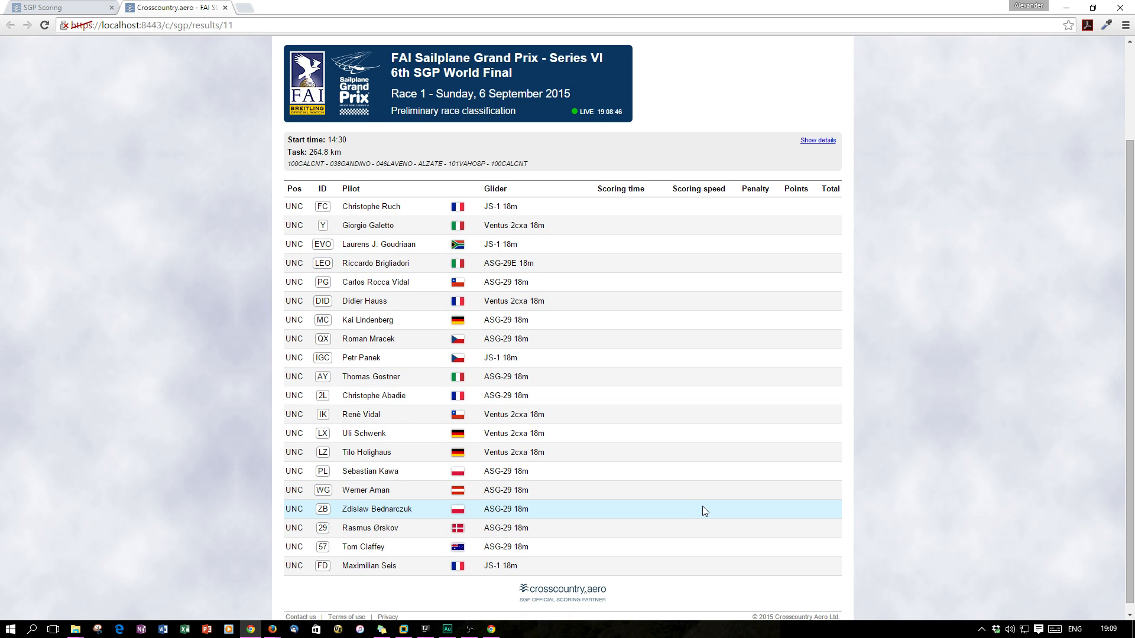
scroll(702, 506, "up", 2)
Back on the scoring page, set the status of pilot LEO to DNF and save the entry.
left_click(54, 8)
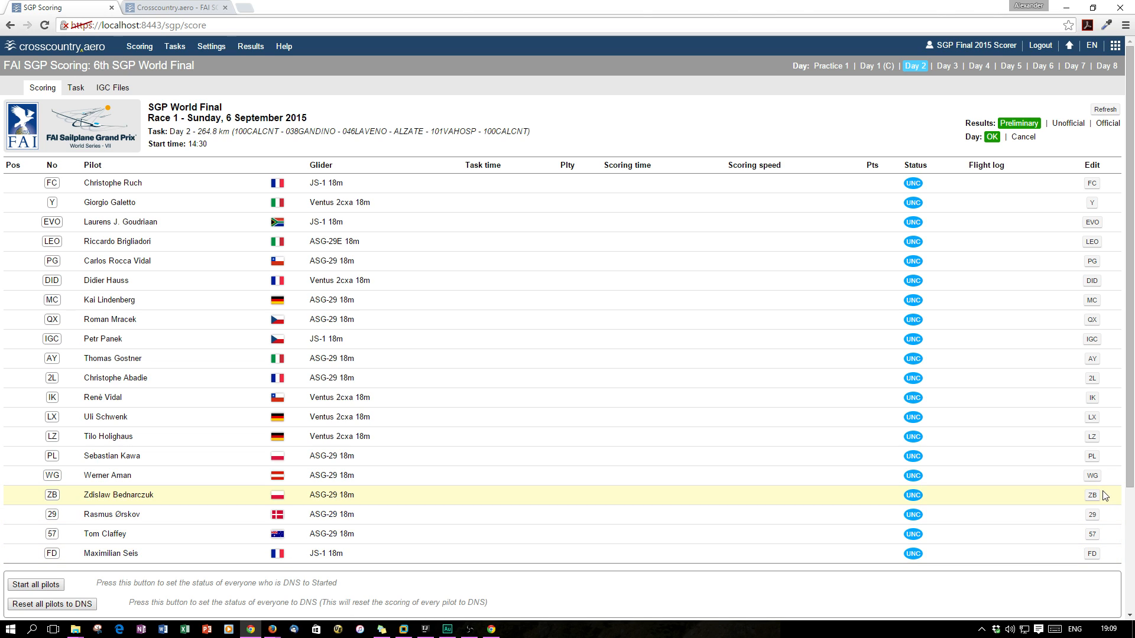
left_click(1091, 242)
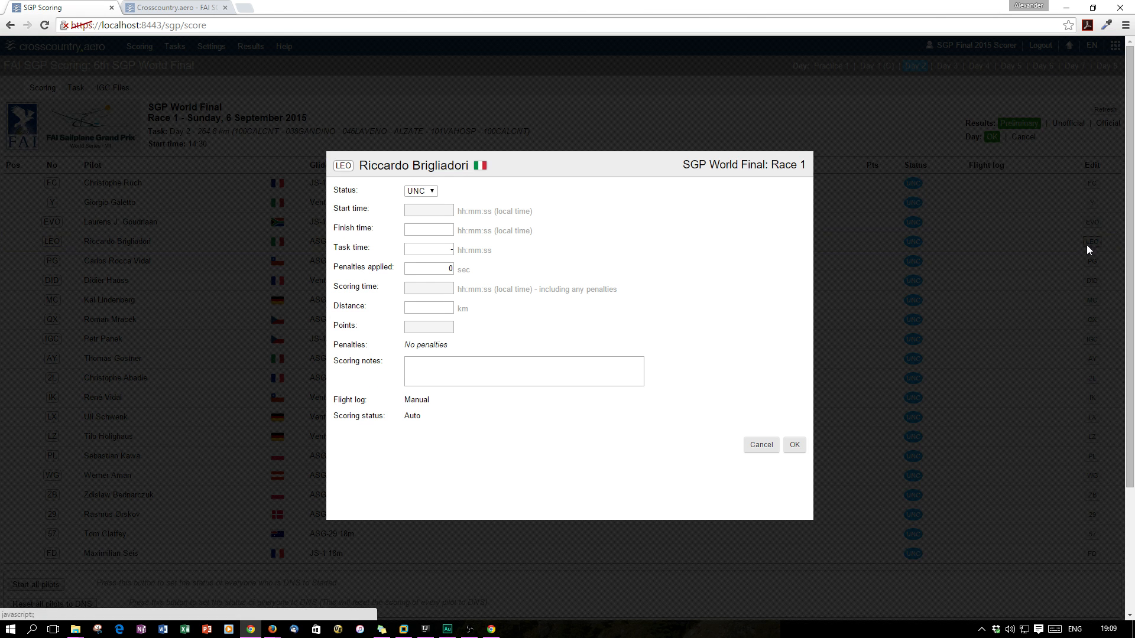
left_click(424, 192)
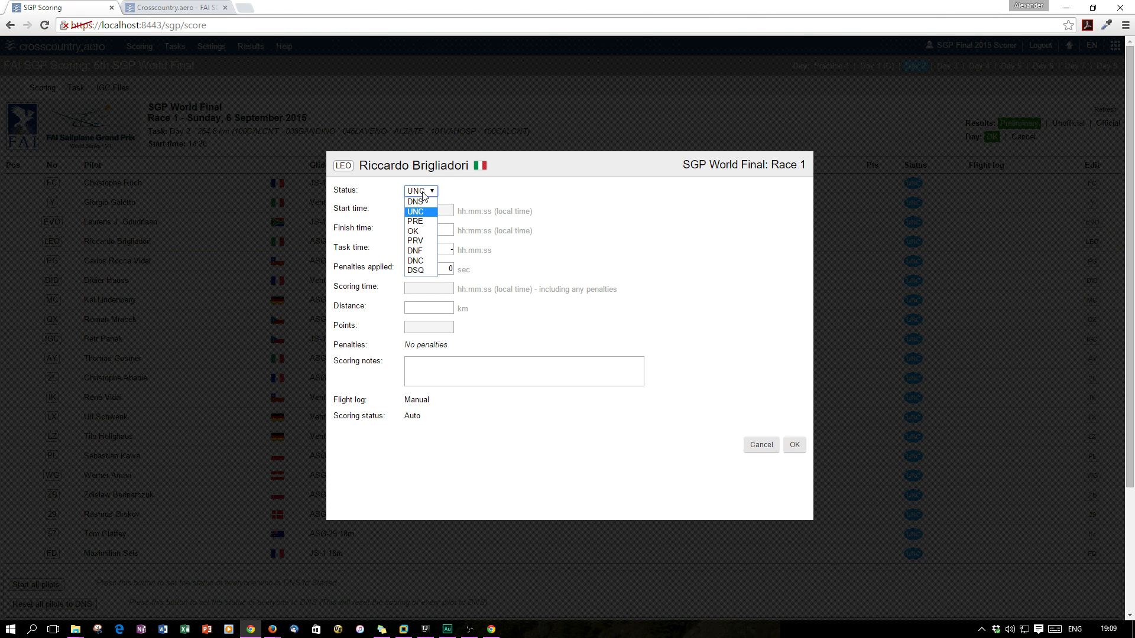
left_click(426, 253)
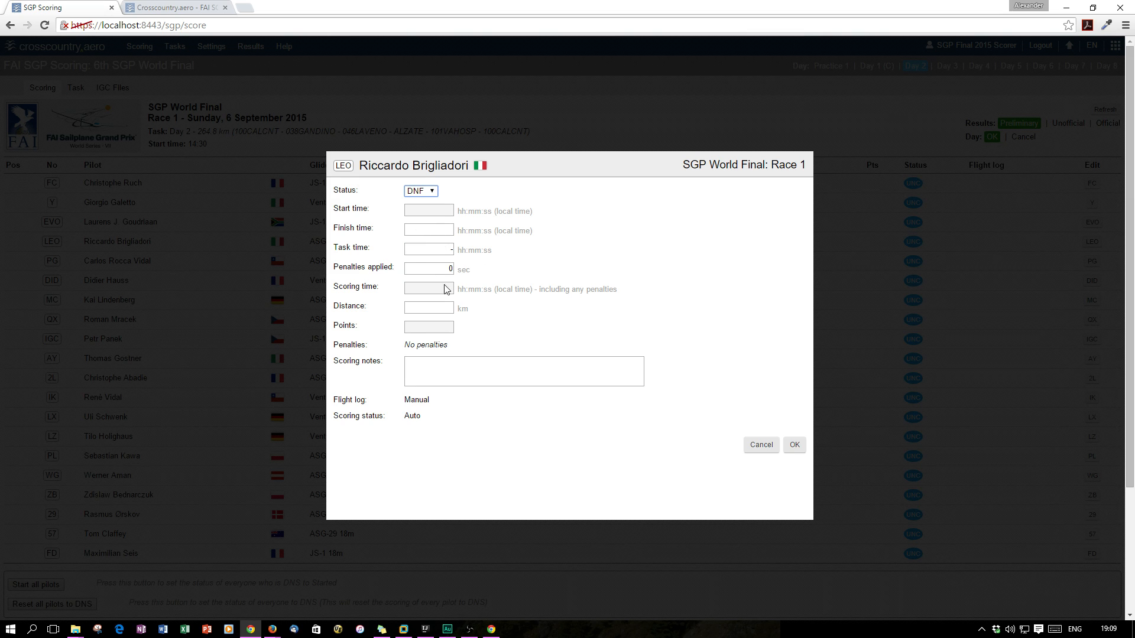
left_click(794, 445)
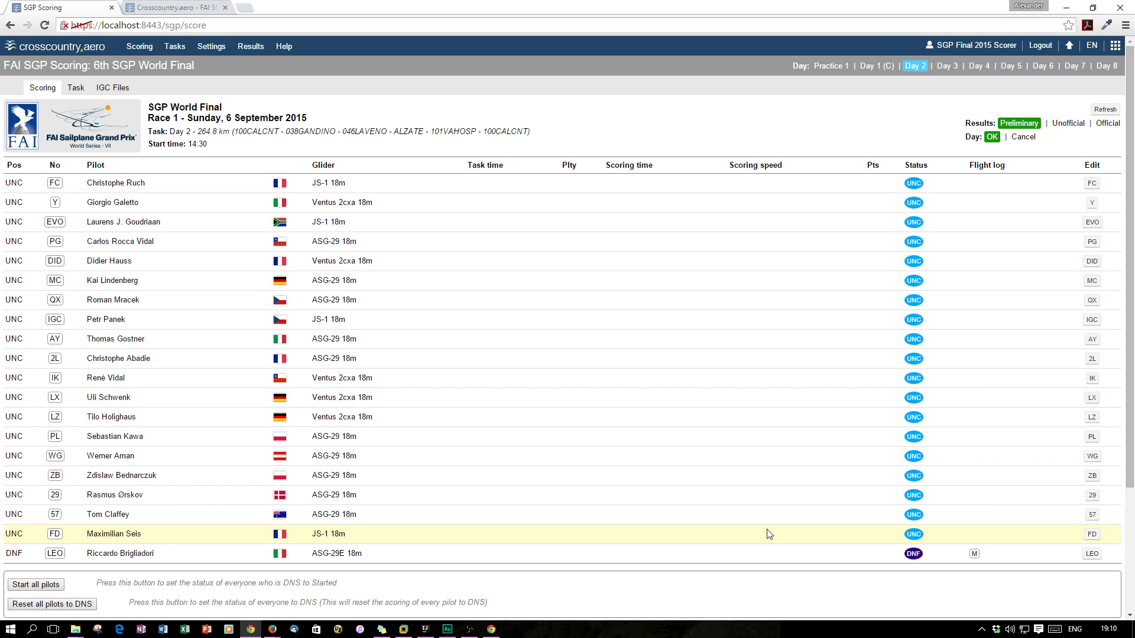
Mark pilots FD, 2L, FC, Y, PG and AY as preliminary finishers (PRE), in that finishing order.
left_click(913, 537)
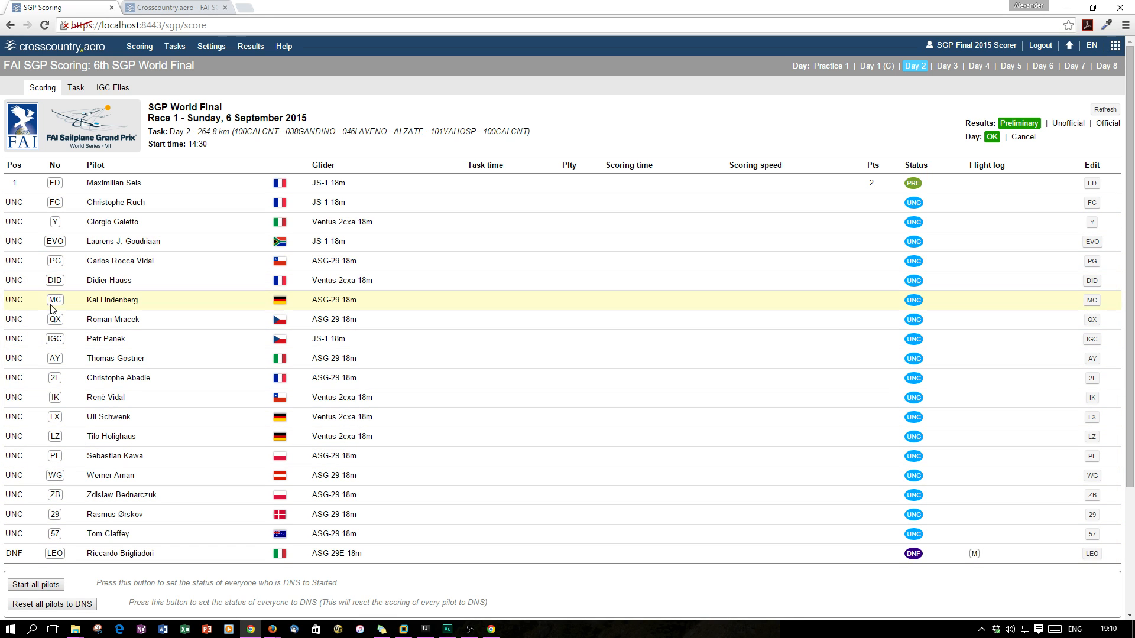
left_click(919, 380)
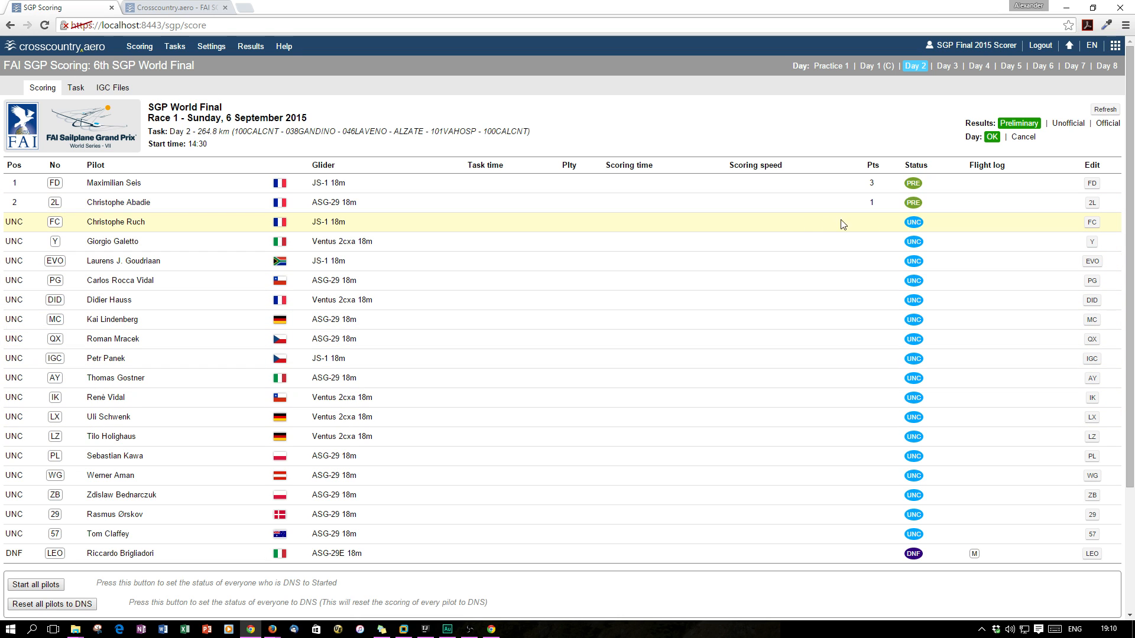
left_click(914, 222)
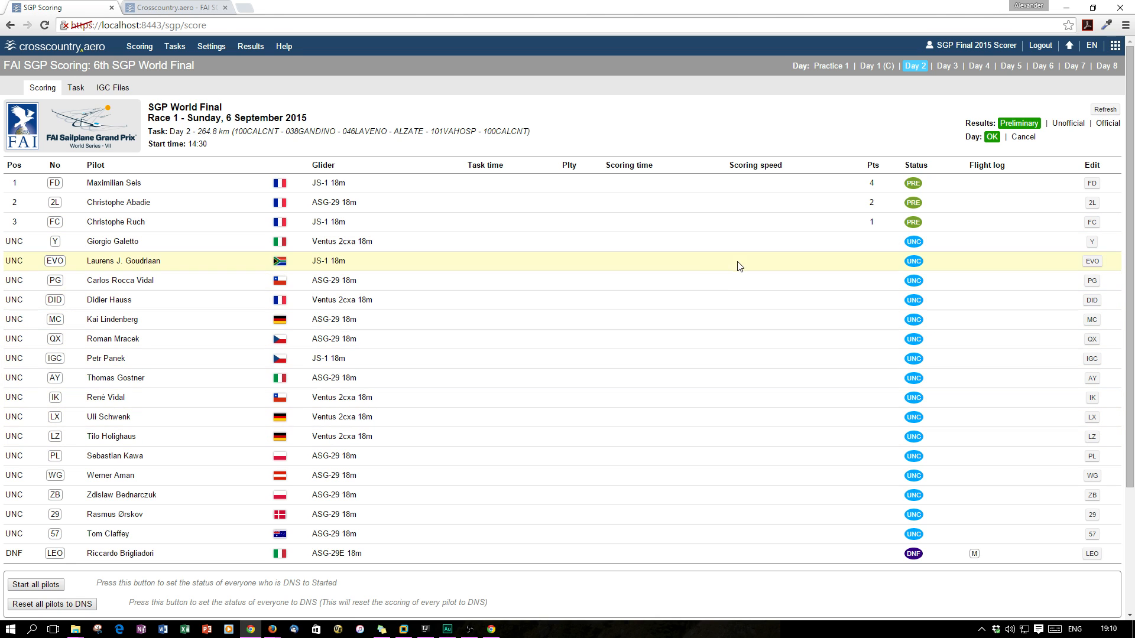
left_click(914, 243)
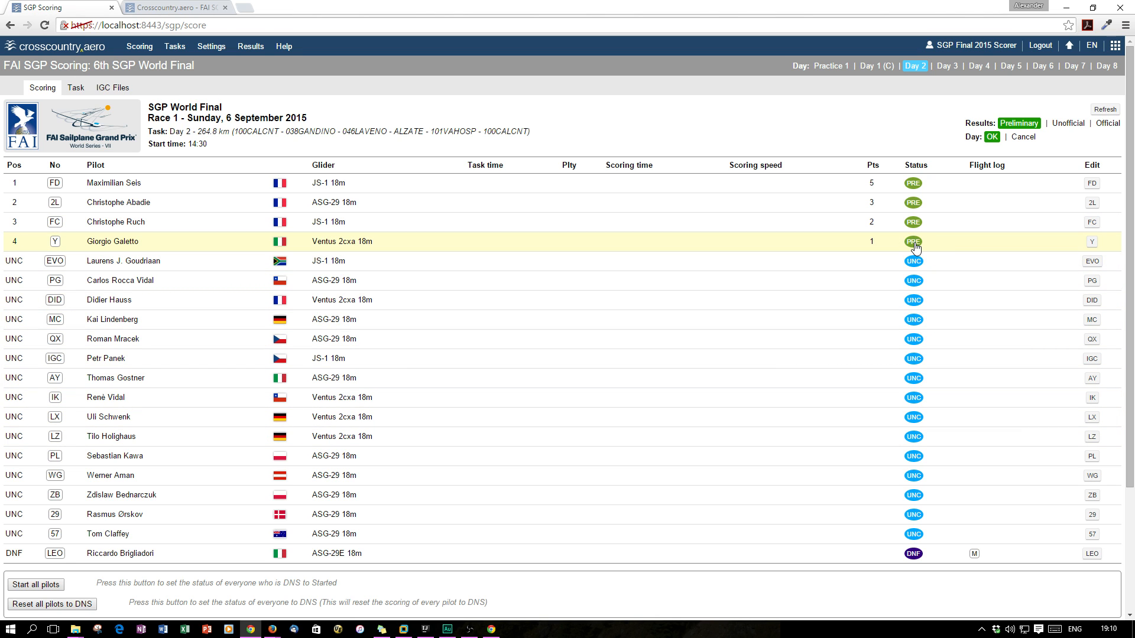
left_click(913, 282)
left_click(913, 381)
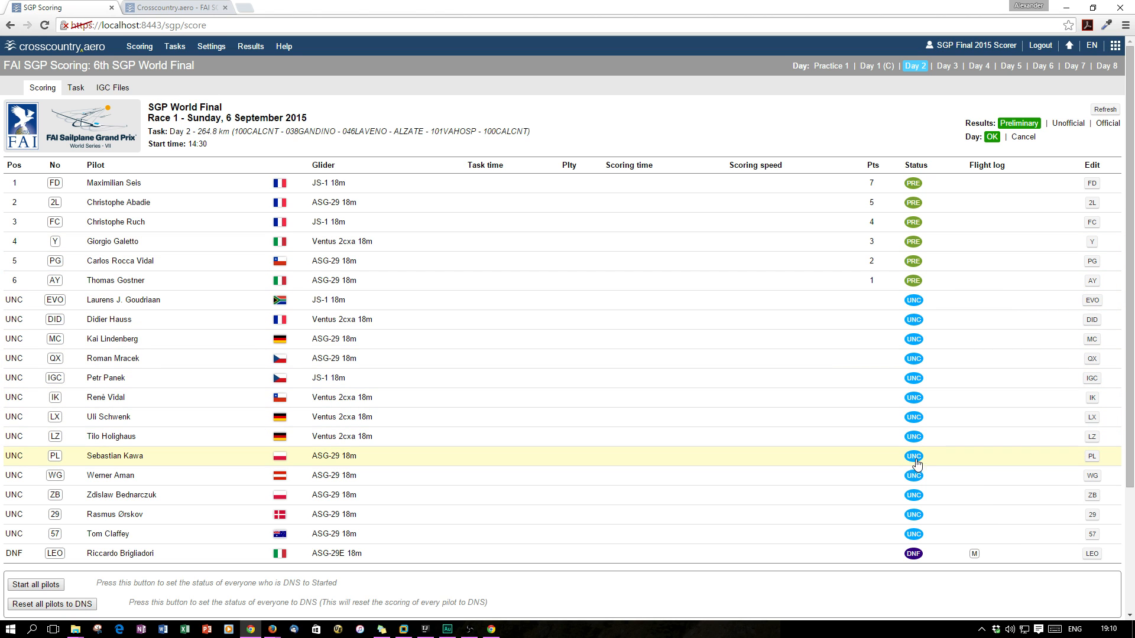
Mark pilots PL, EVO, IGC, QX and IK as preliminary finishers (PRE), in that finishing order.
left_click(914, 458)
left_click(914, 322)
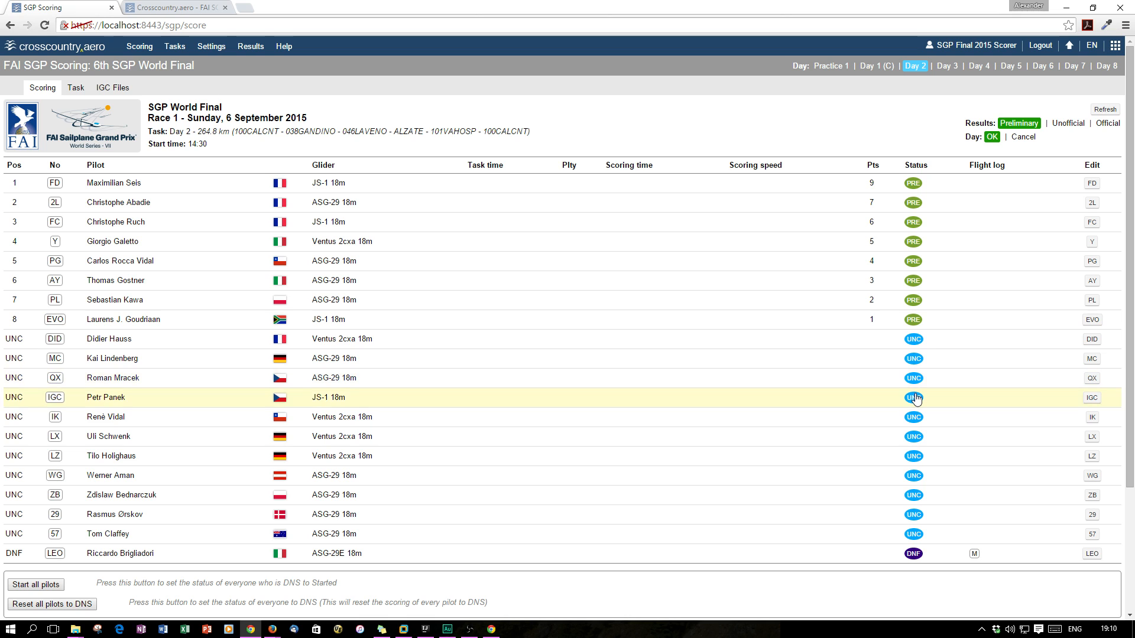
left_click(915, 398)
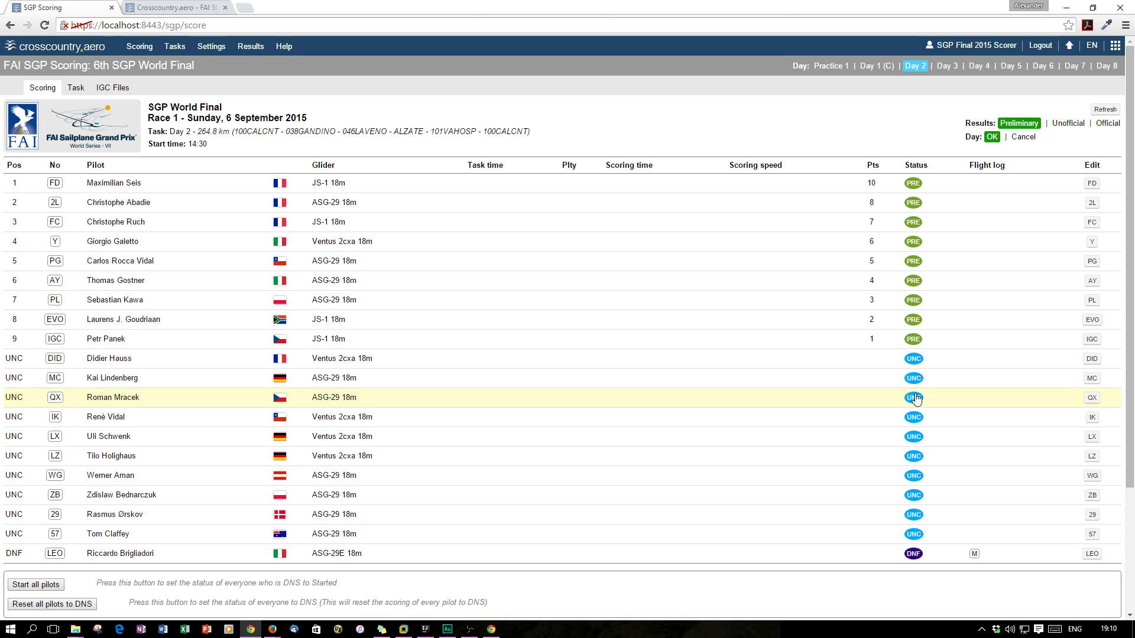
left_click(916, 398)
left_click(914, 418)
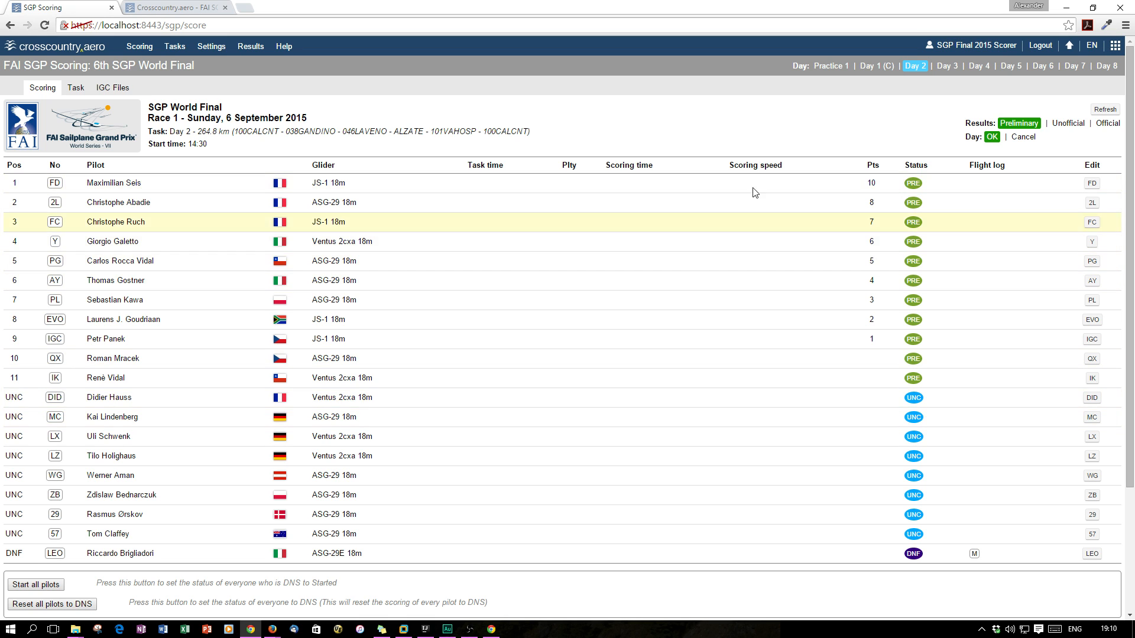
Review the pilots' positions and points in the Race 1 and Total event classifications on the public results page.
left_click(186, 7)
scroll(137, 359, "down", 3)
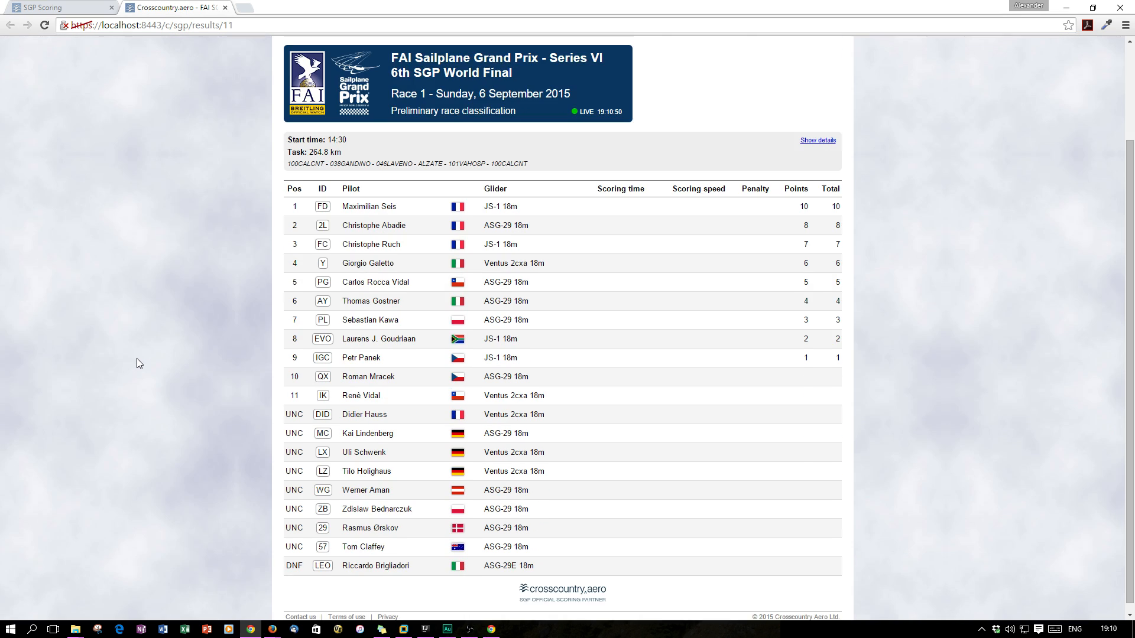
scroll(136, 358, "up", 3)
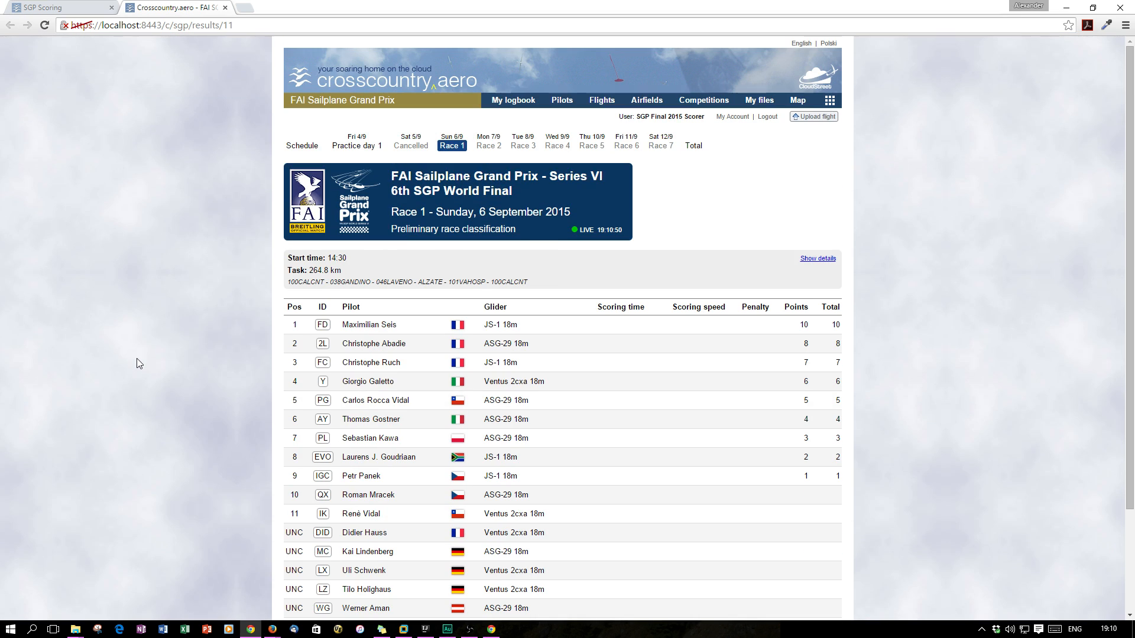
left_click(693, 146)
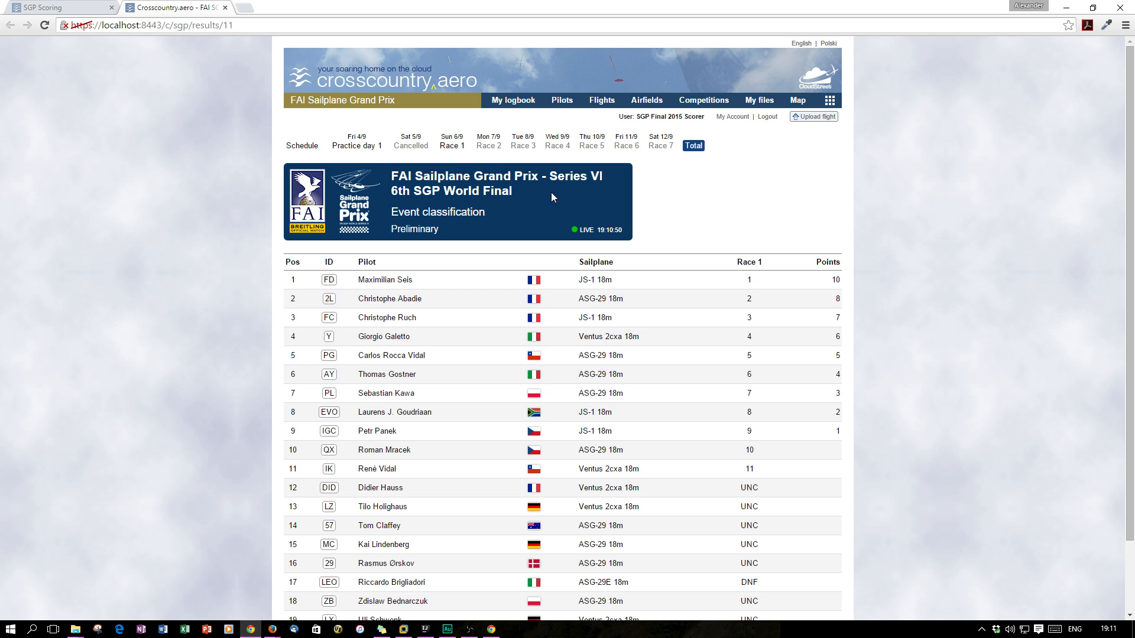
left_click(451, 147)
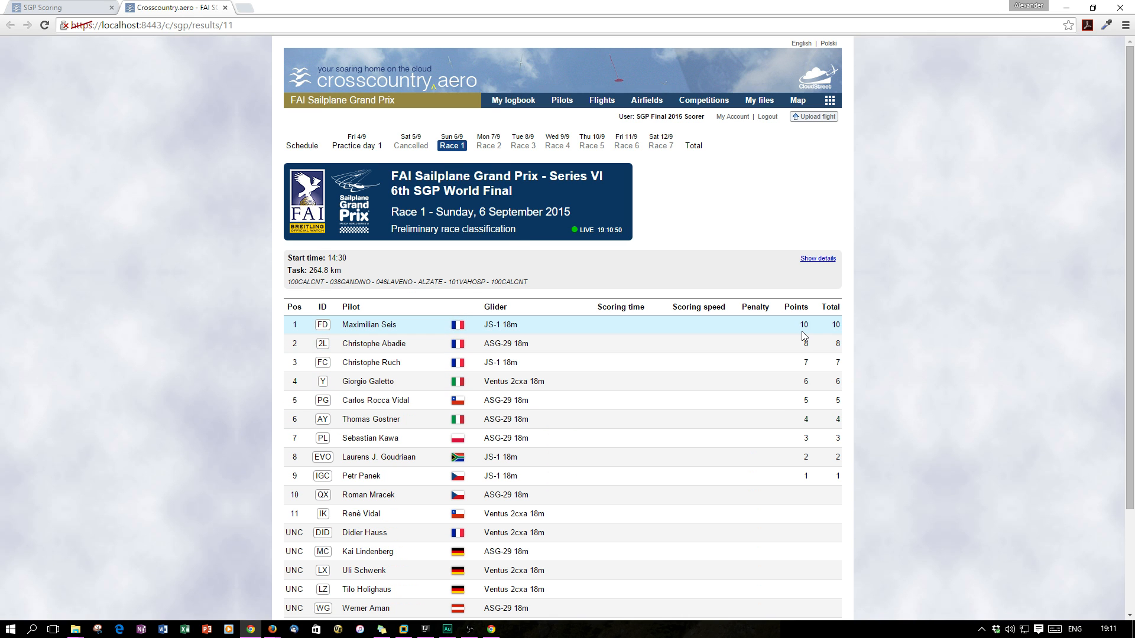
scroll(792, 335, "down", 1)
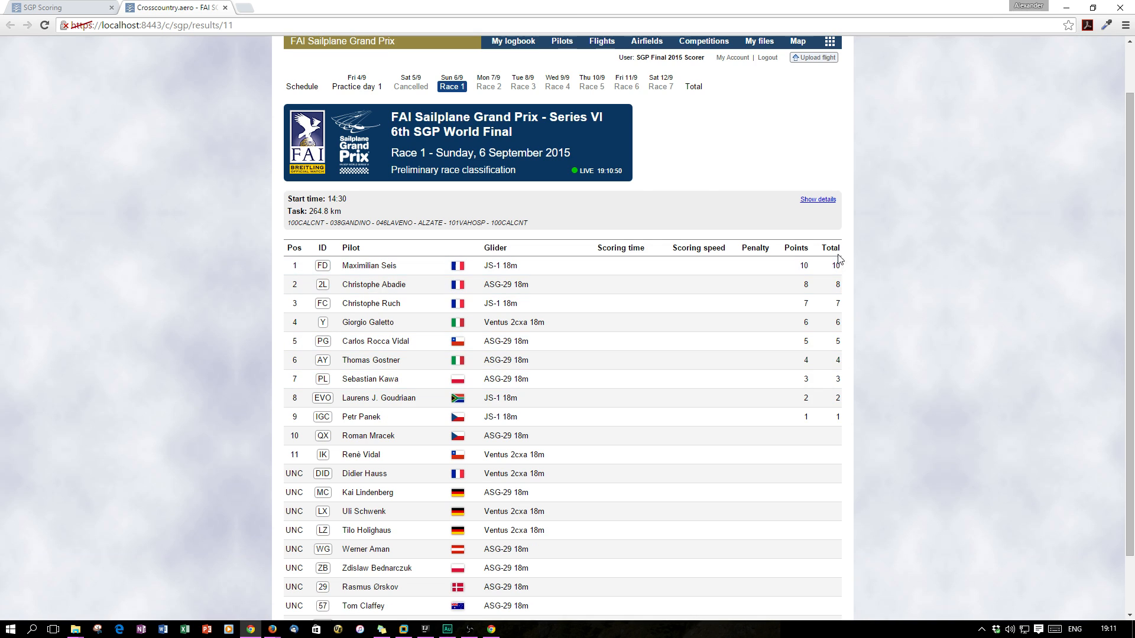
scroll(925, 414, "down", 1)
scroll(924, 413, "up", 2)
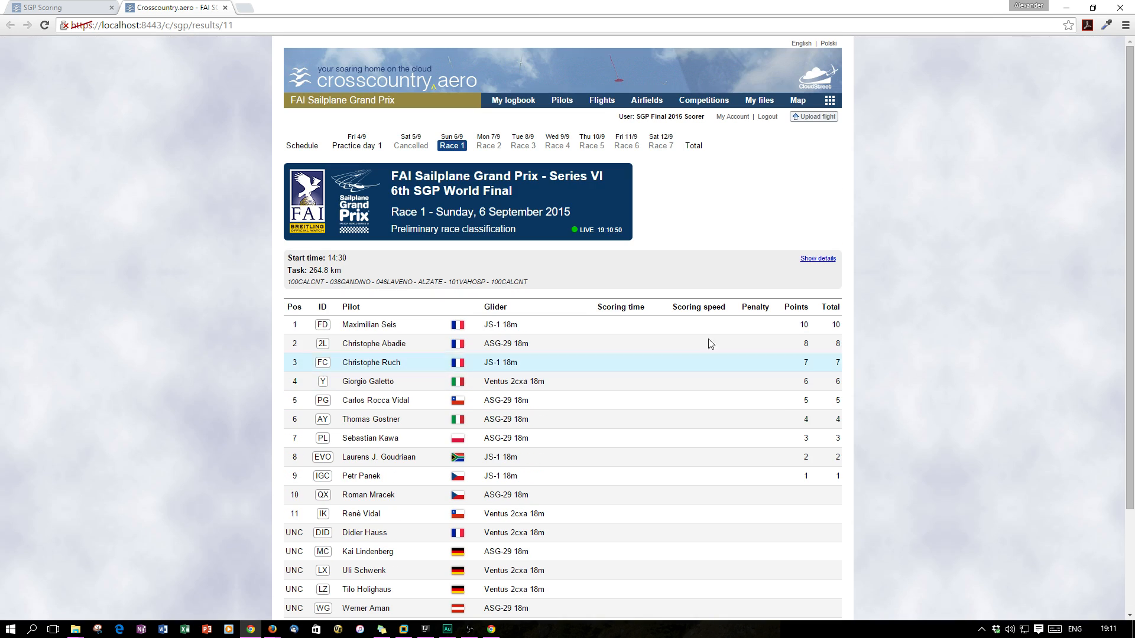
Upload the flight logs 596V7JN1.igc and 594_ZB.igc, one at a time, from the Flights folder to the Day 2 scoring page.
left_click(67, 7)
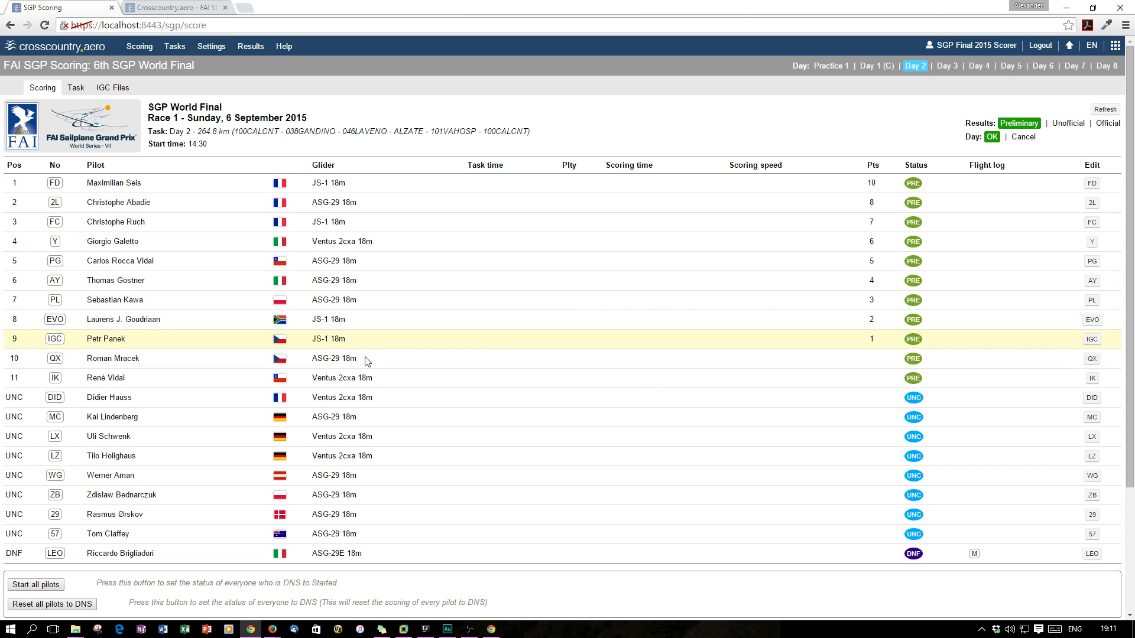
mouse_move(75, 628)
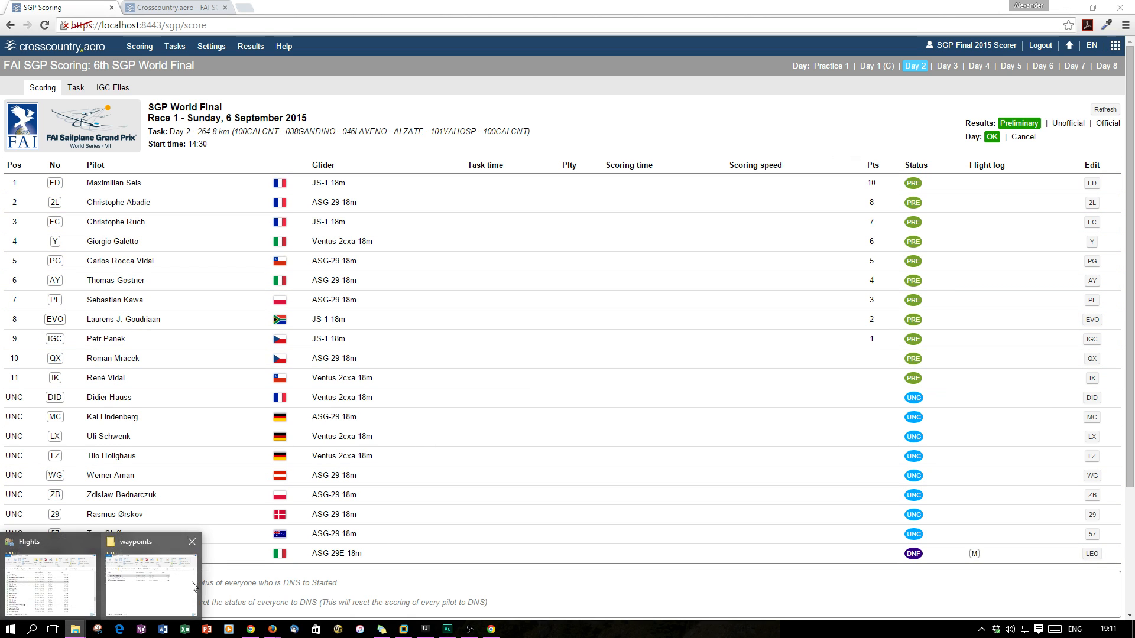
left_click(64, 591)
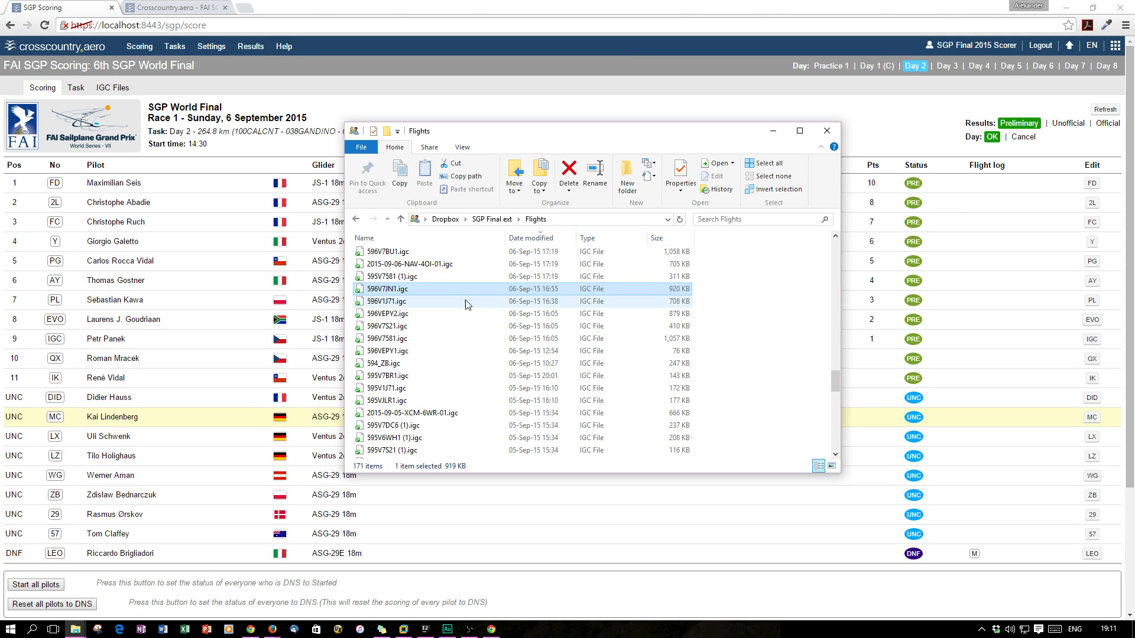
left_click_drag(436, 291, 214, 280)
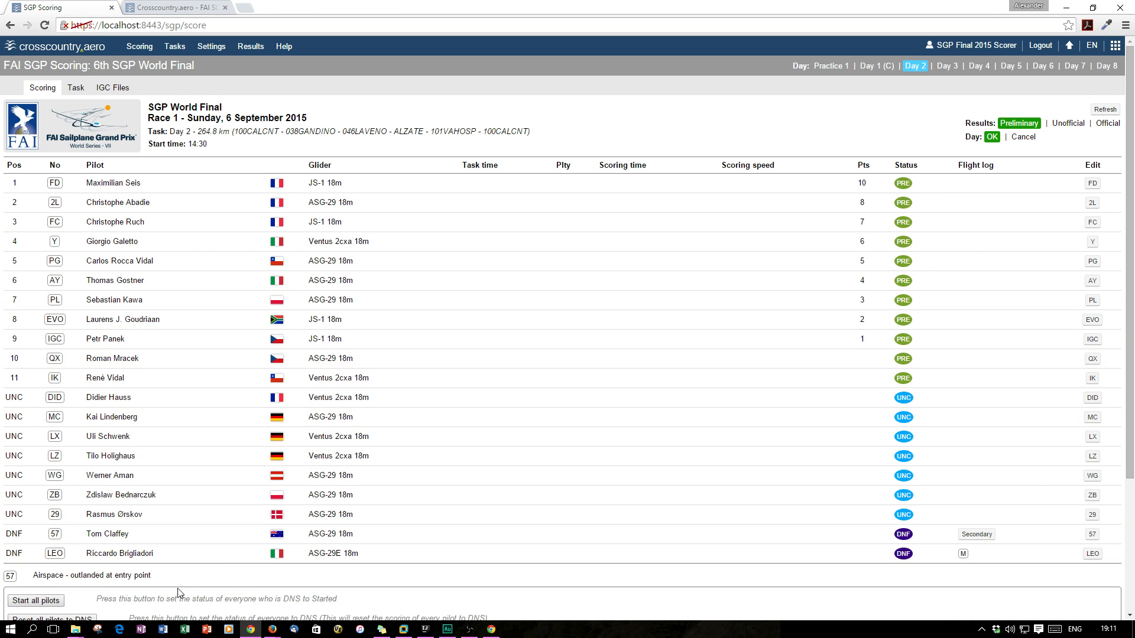
mouse_move(75, 630)
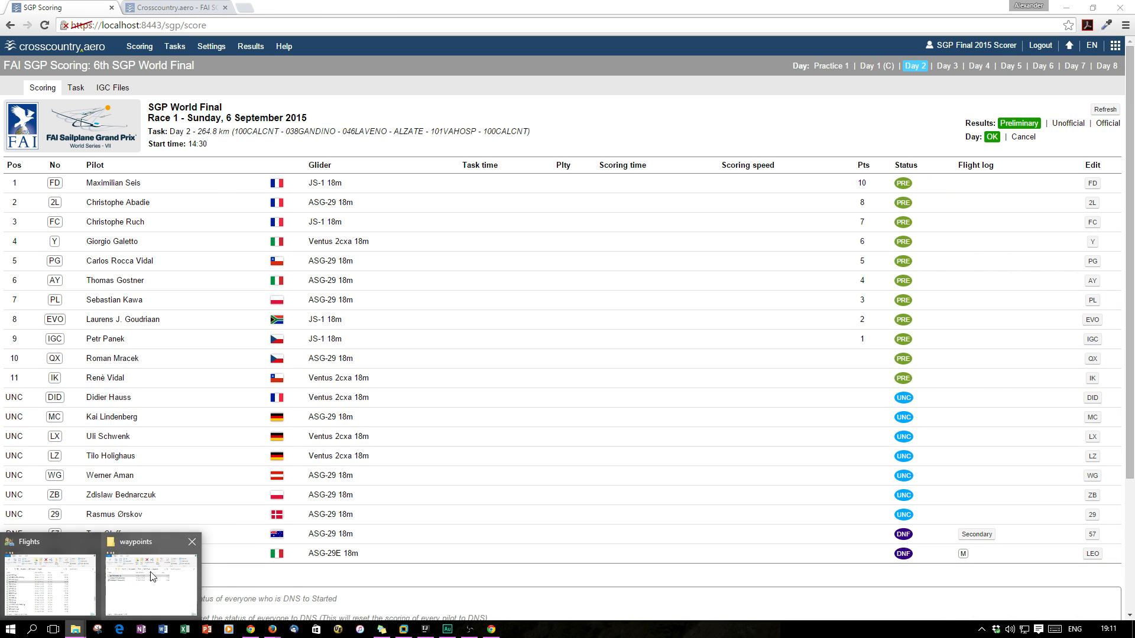
left_click(43, 593)
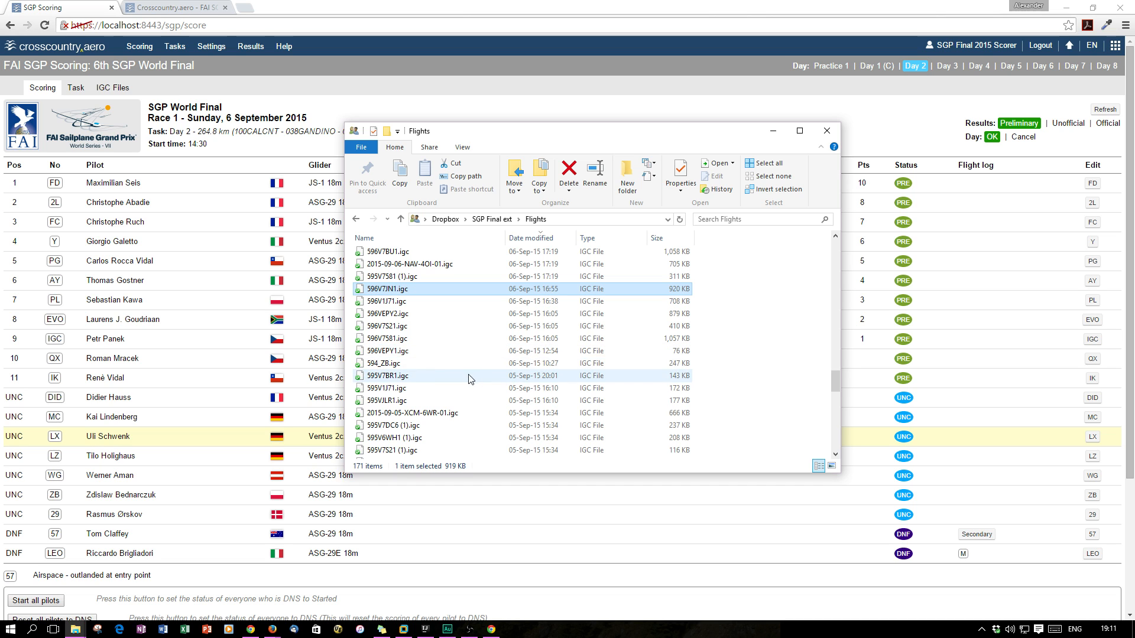
left_click_drag(459, 367, 175, 324)
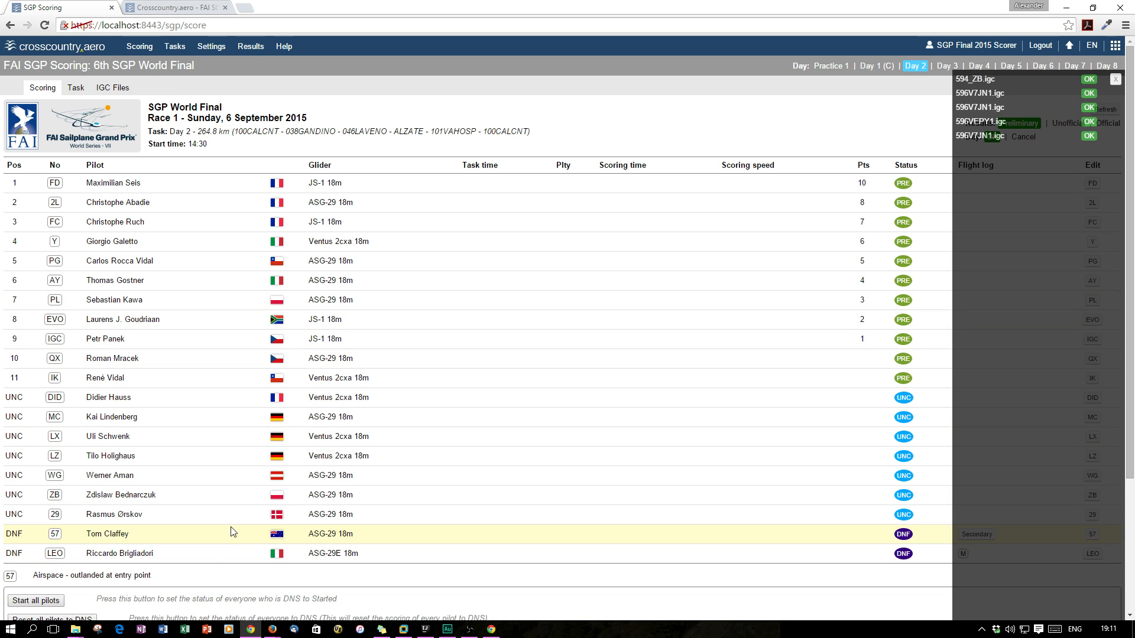
Upload the flight logs 596V6WH1.igc, 595V7581 (2).igc and 596V7BU1.igc together to the scoring page and dismiss the upload list.
mouse_move(75, 629)
left_click(50, 582)
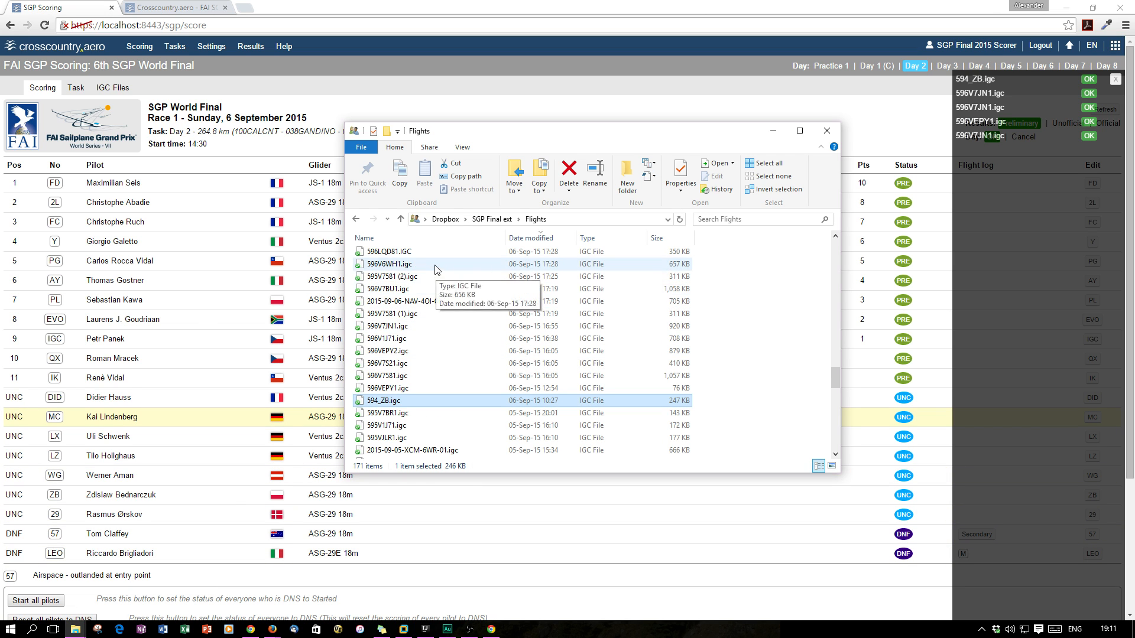
left_click_drag(348, 265, 189, 294)
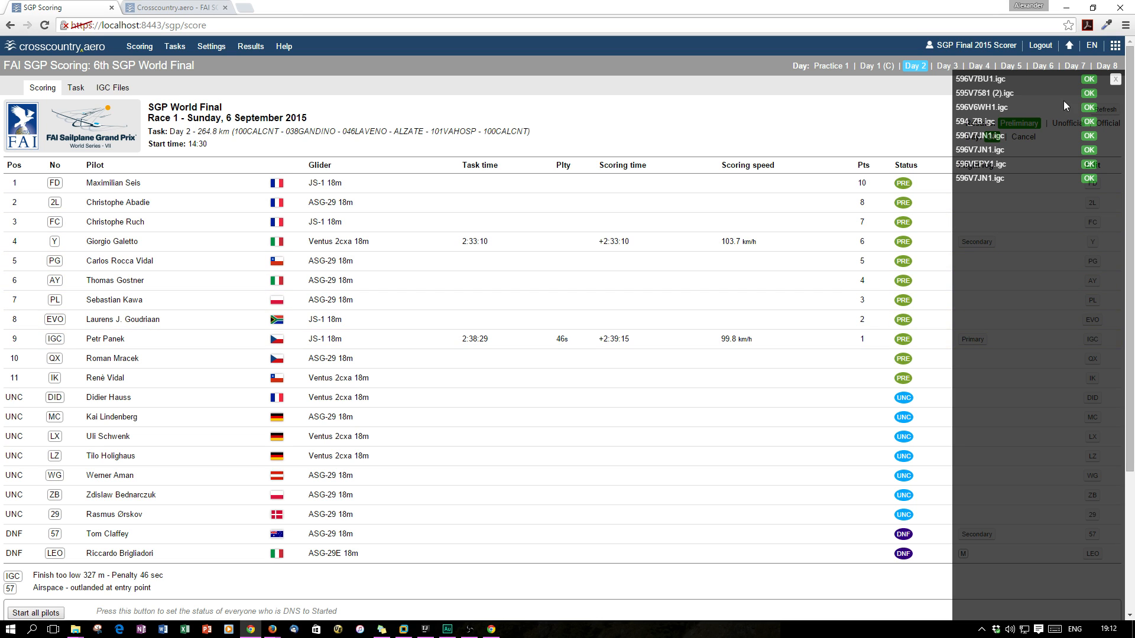
left_click(1115, 81)
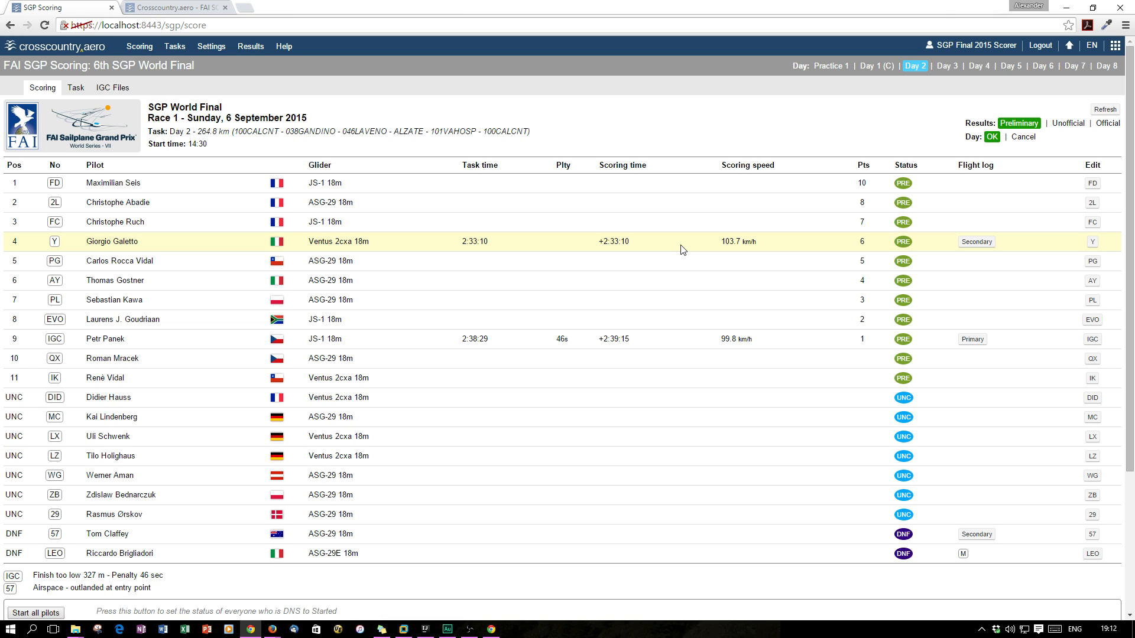
Check the uploaded flights' scoring times, speeds and penalties in the public Race 1 classification, and return to the scoring page.
left_click(176, 8)
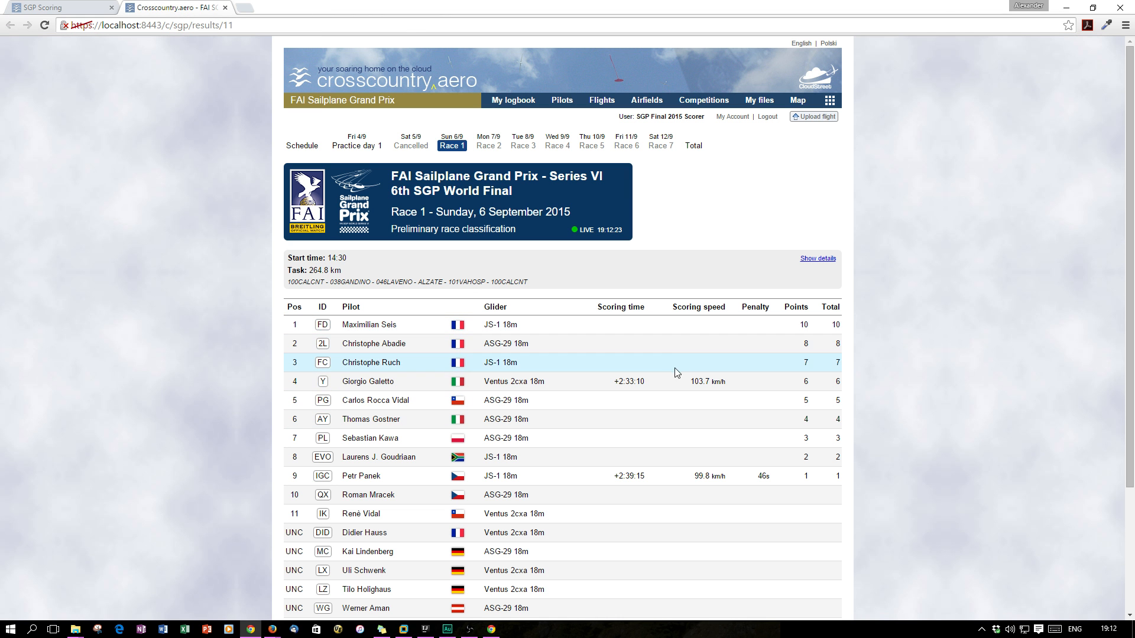
left_click(89, 11)
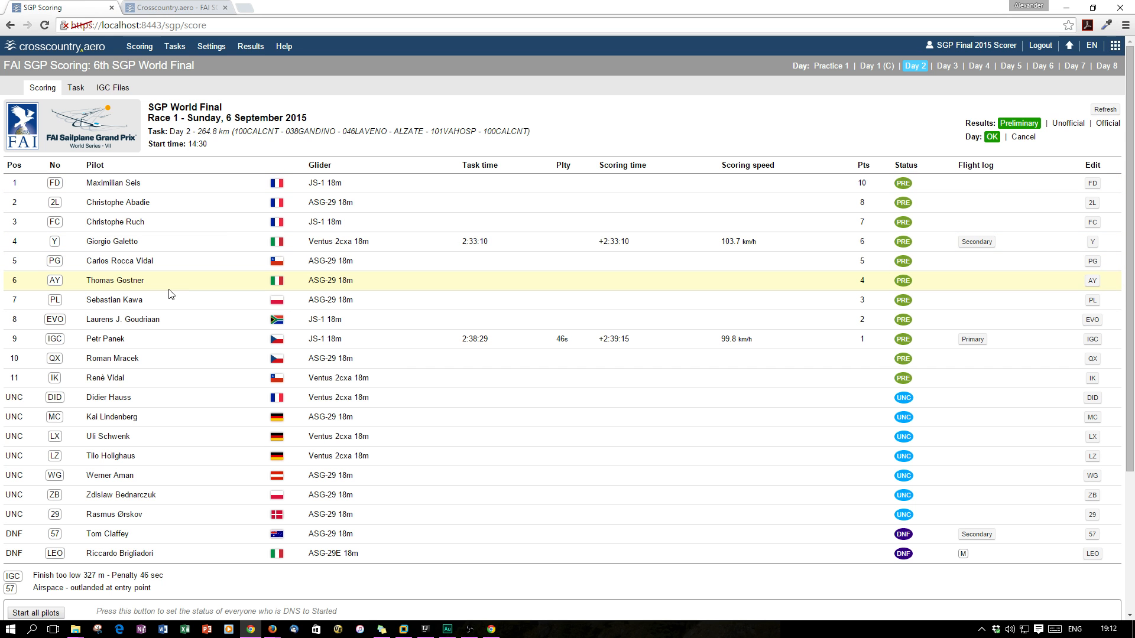
scroll(328, 431, "down", 1)
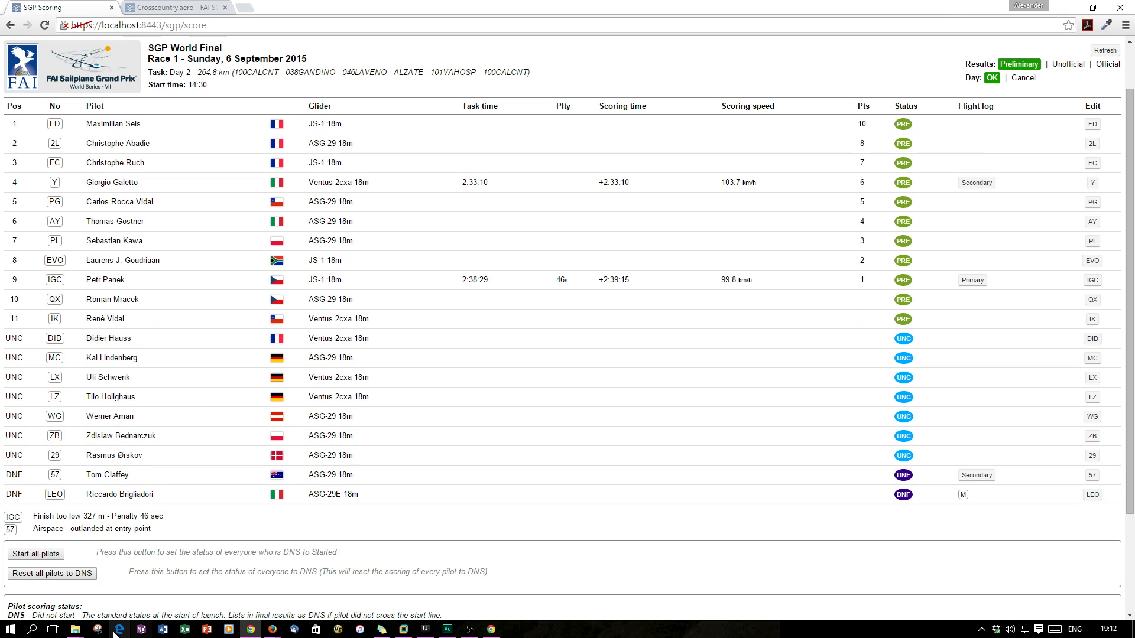
Upload all flight logs listed from 596V2BD3 (1).igc through 594_ZB.igc in the Flights folder to the scoring page and dismiss the upload list.
mouse_move(75, 629)
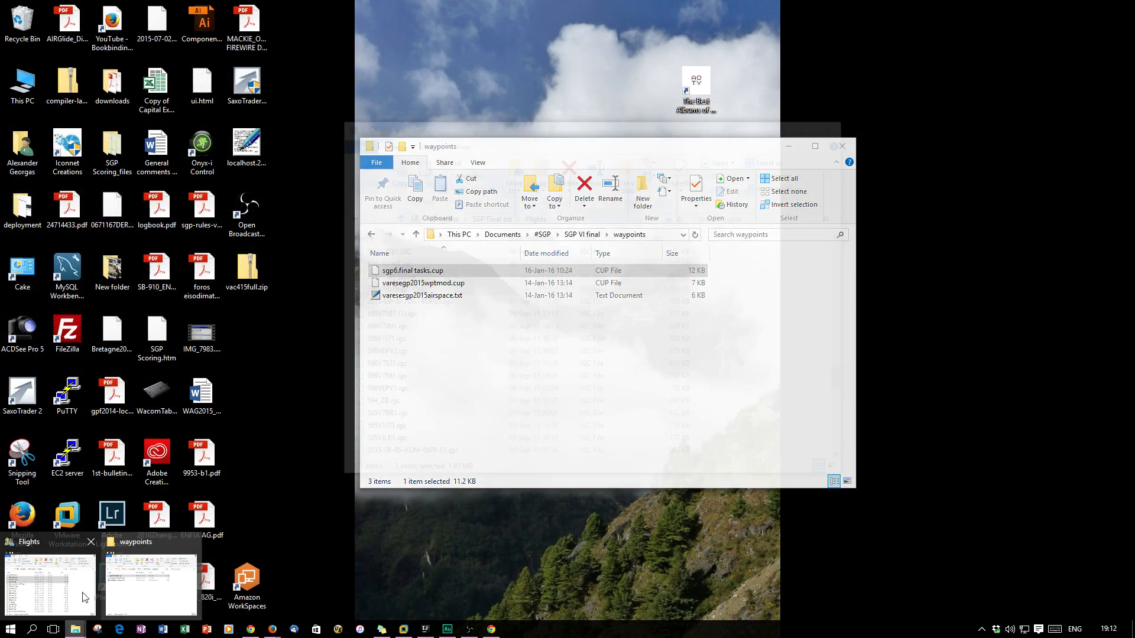
left_click(48, 585)
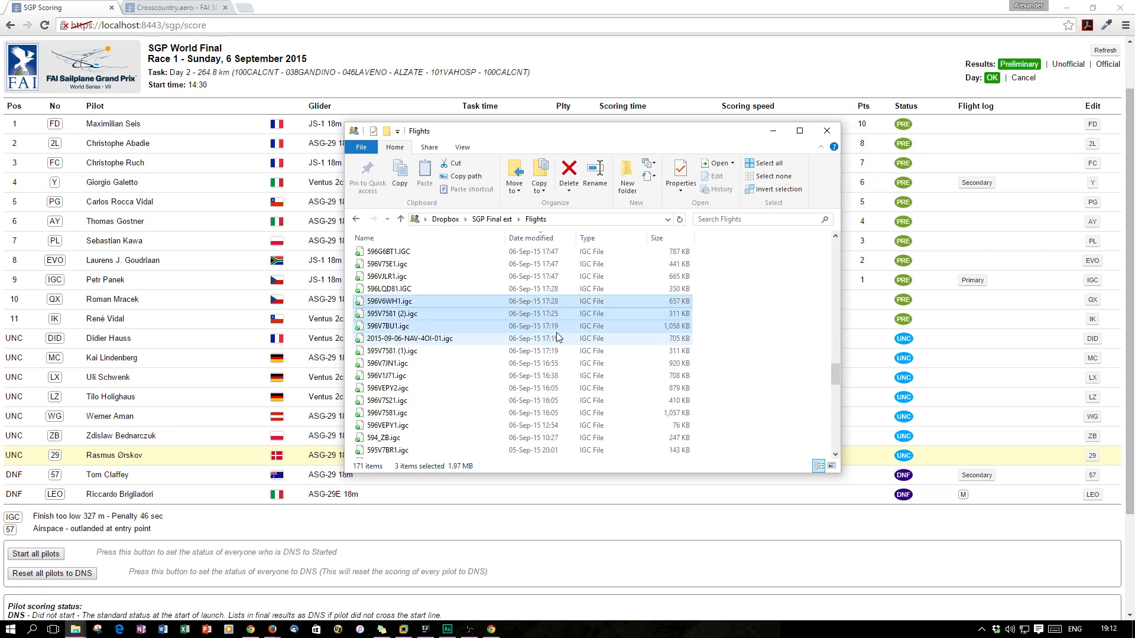
scroll(558, 334, "up", 4)
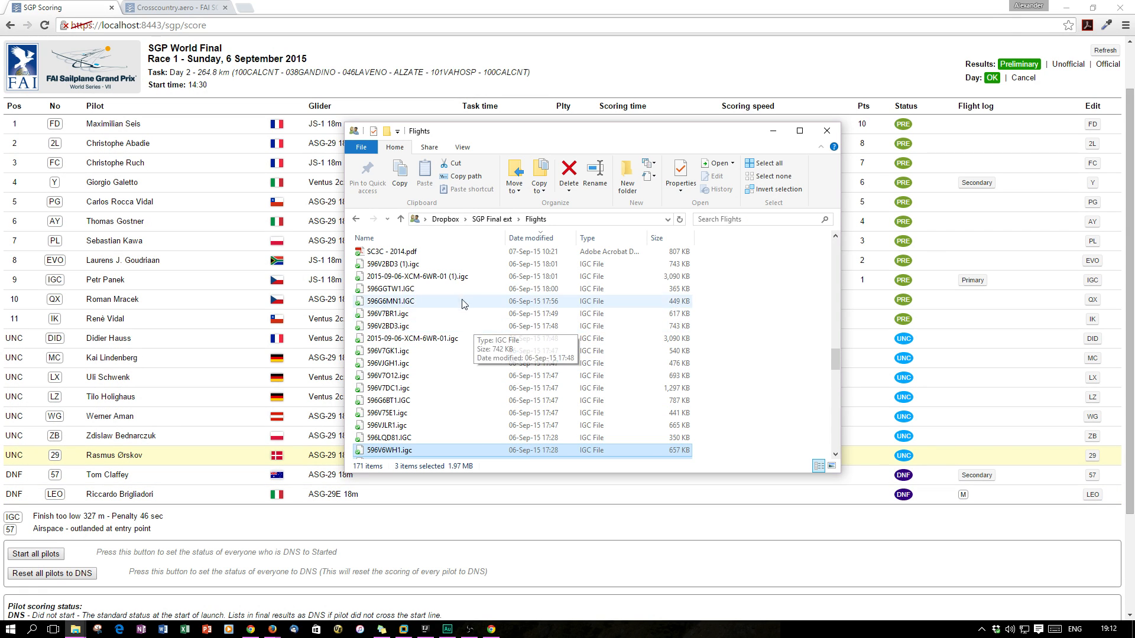
left_click(434, 264)
scroll(449, 372, "down", 8)
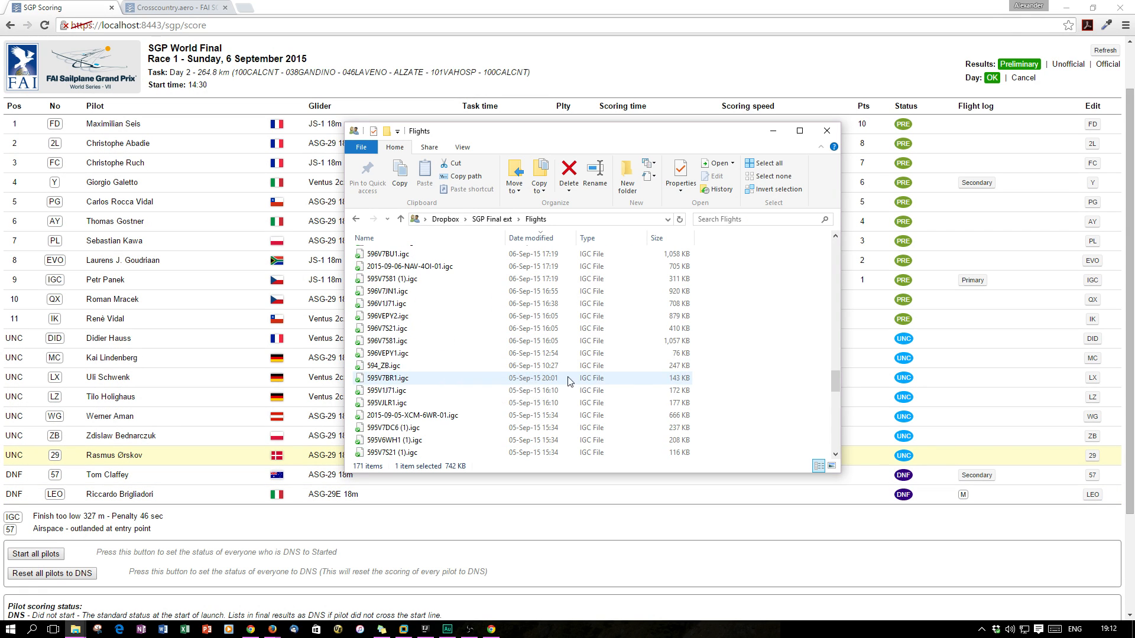
left_click(459, 365, "shift")
left_click_drag(459, 314, 192, 301)
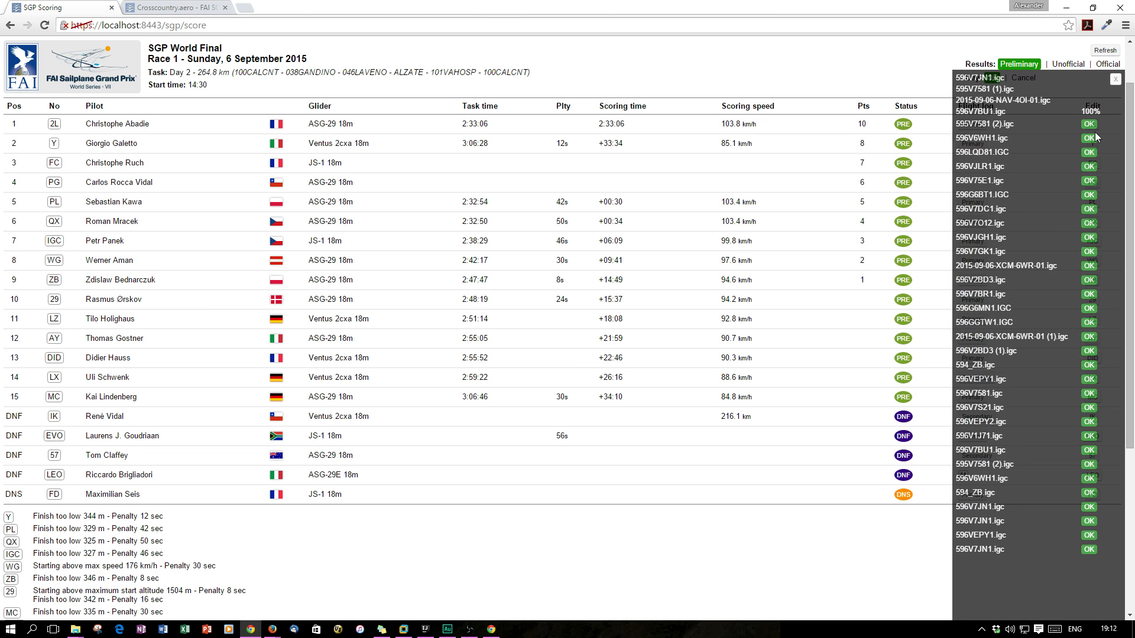
left_click(1114, 84)
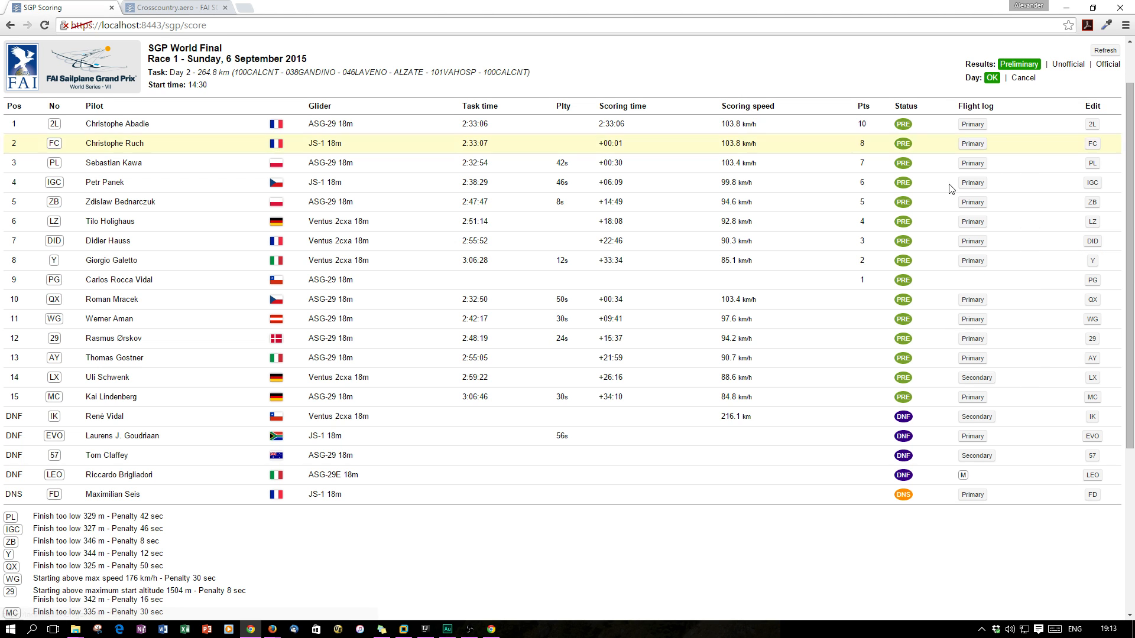
Review the recalculated Day 2 scoring table and the pilots' penalty notes below it.
scroll(652, 428, "up", 1)
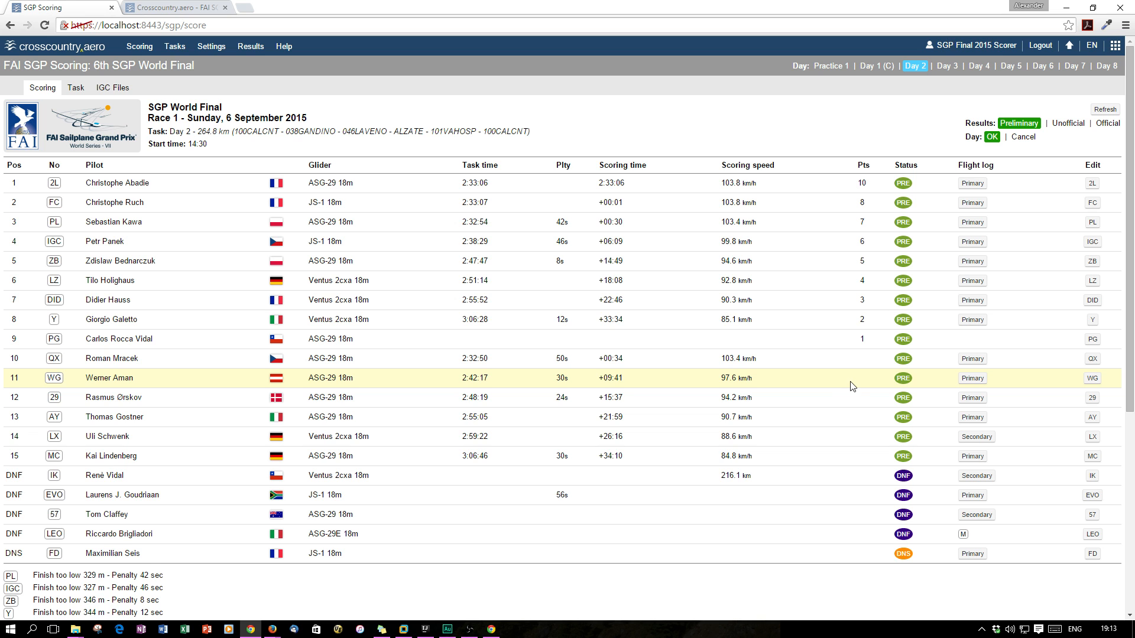
scroll(852, 390, "down", 3)
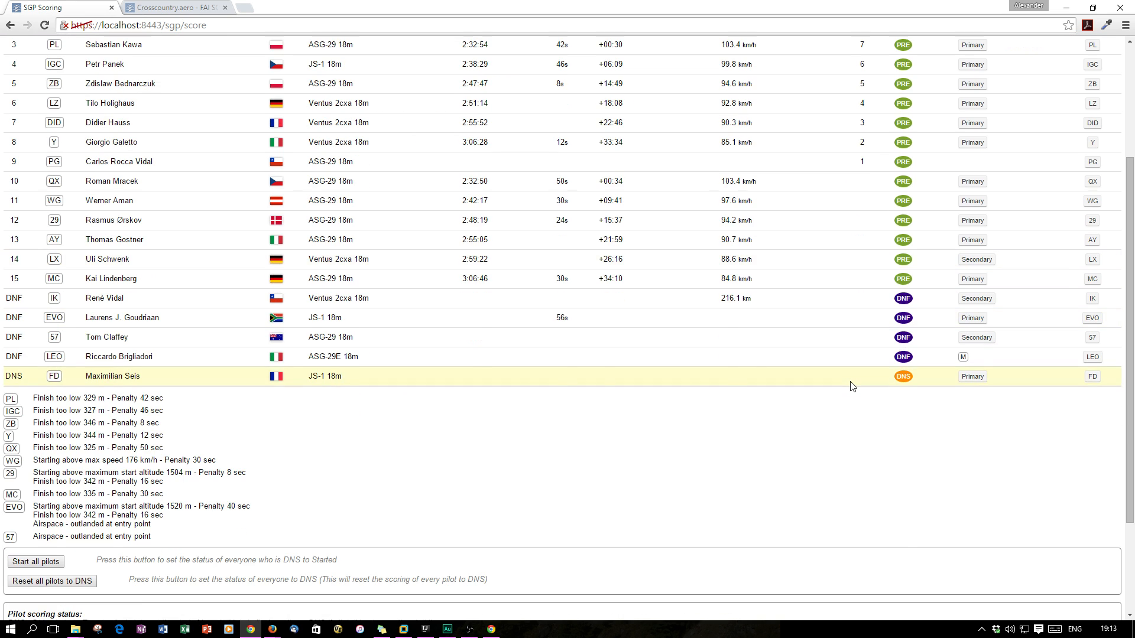
scroll(852, 385, "up", 3)
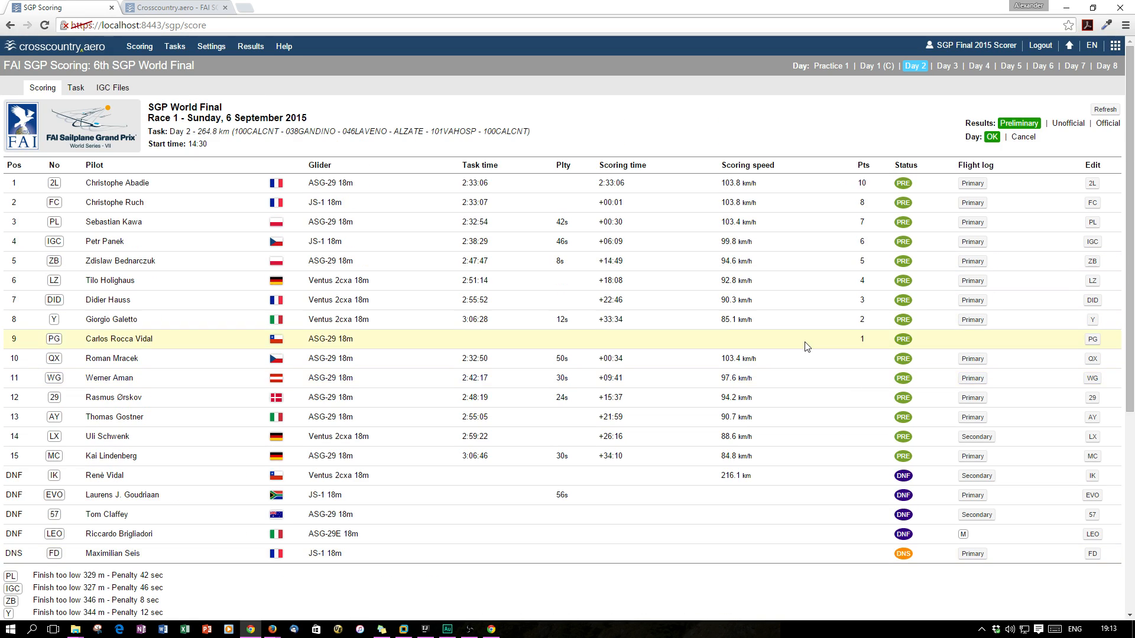